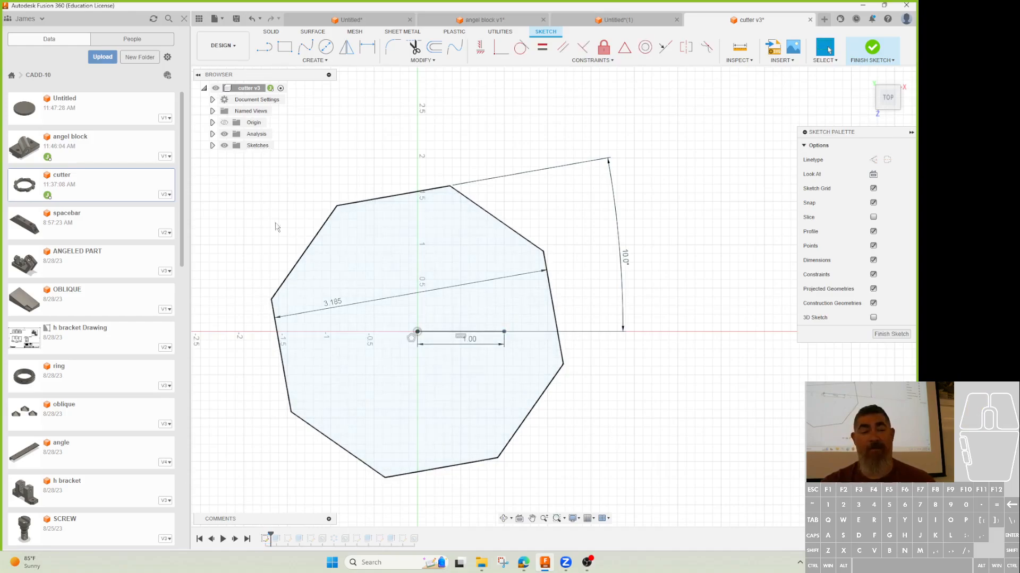
- Convert the horizontal sketch line running from the origin into a construction line
{"action": "left_click", "coordinate": [489, 333]}
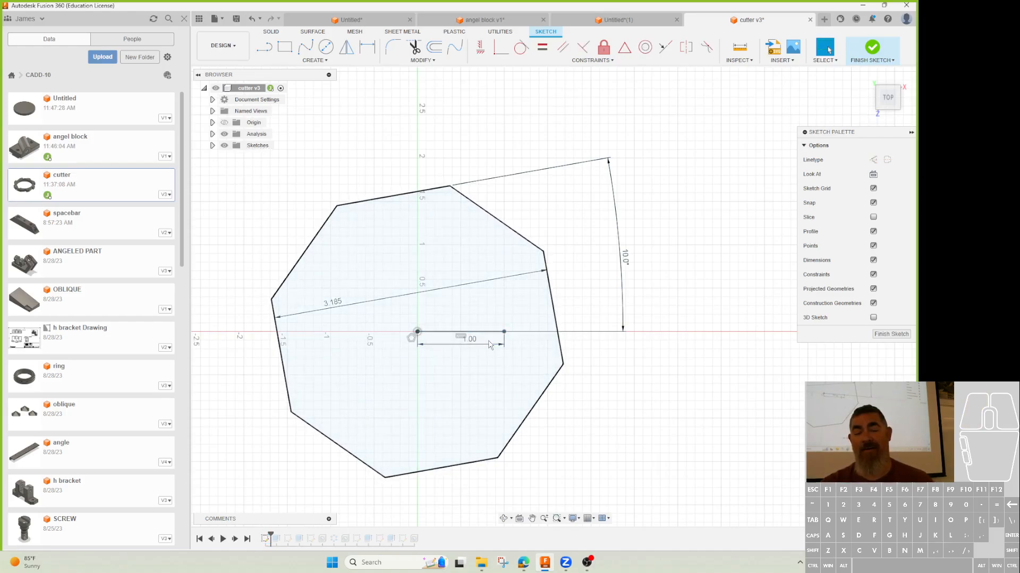
{"action": "left_click", "coordinate": [481, 332]}
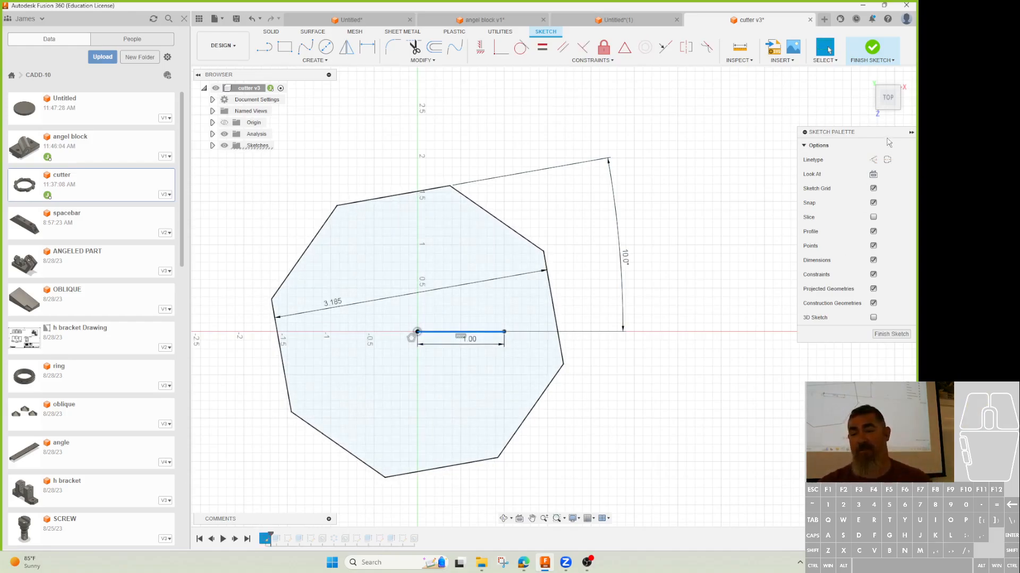
{"action": "left_click", "coordinate": [874, 160]}
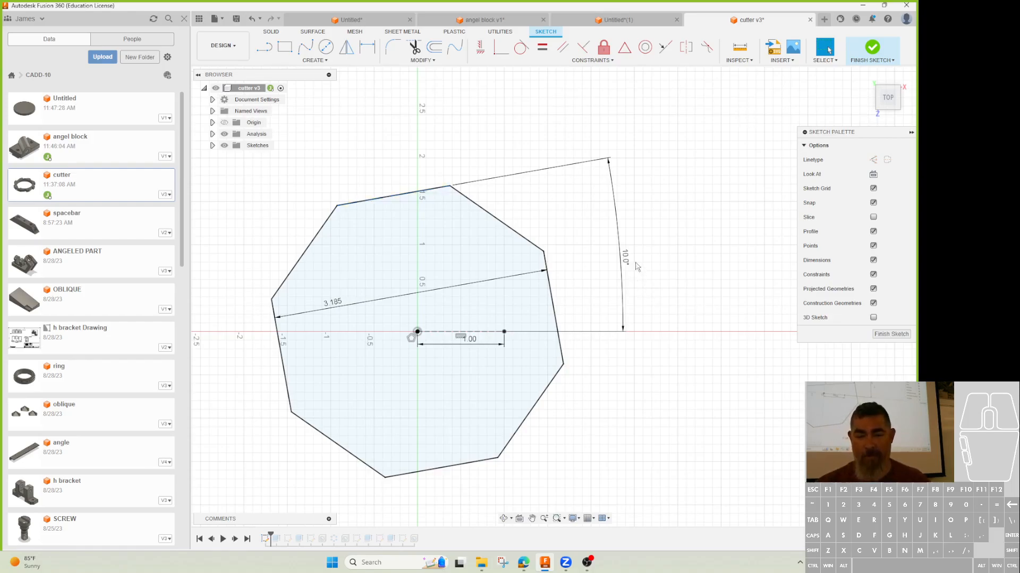
- Delete the octagon's angle dimension and rotate the octagon freehand around its center
{"action": "key", "text": "Escape"}
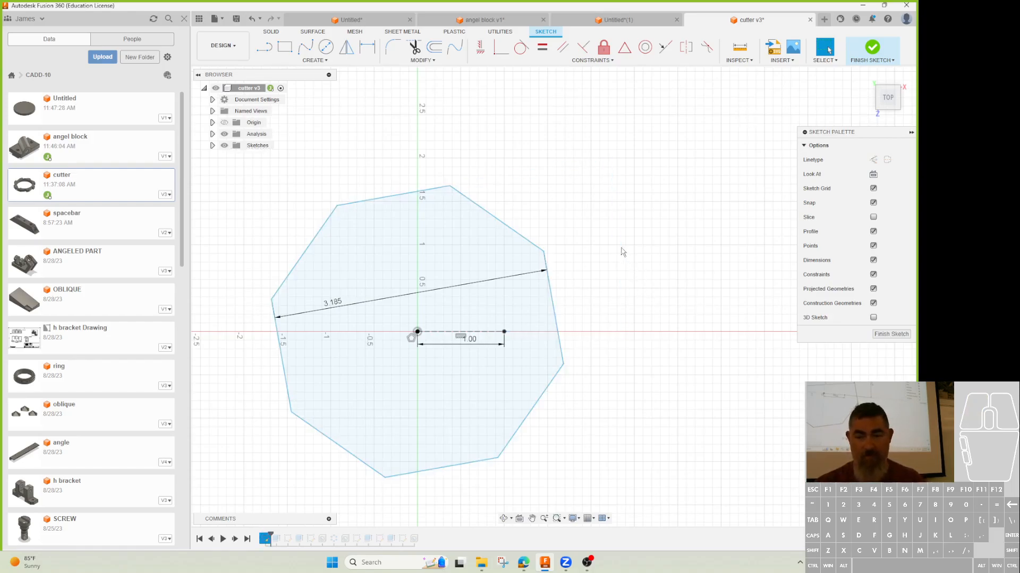
{"action": "mouse_move", "coordinate": [544, 251]}
{"action": "left_mouse_down"}
{"action": "mouse_move", "coordinate": [521, 210]}
{"action": "mouse_move", "coordinate": [320, 299]}
{"action": "mouse_move", "coordinate": [382, 223]}
{"action": "mouse_move", "coordinate": [340, 255]}
{"action": "mouse_move", "coordinate": [425, 239]}
{"action": "mouse_move", "coordinate": [452, 262]}
{"action": "left_mouse_up"}
{"action": "left_click_drag", "start_coordinate": [368, 188], "coordinate": [325, 213]}
- Dimension the angle between the octagon's upper edge and the construction line as 10° and place the dimension beside the octagon's right side
{"action": "key", "text": "d"}
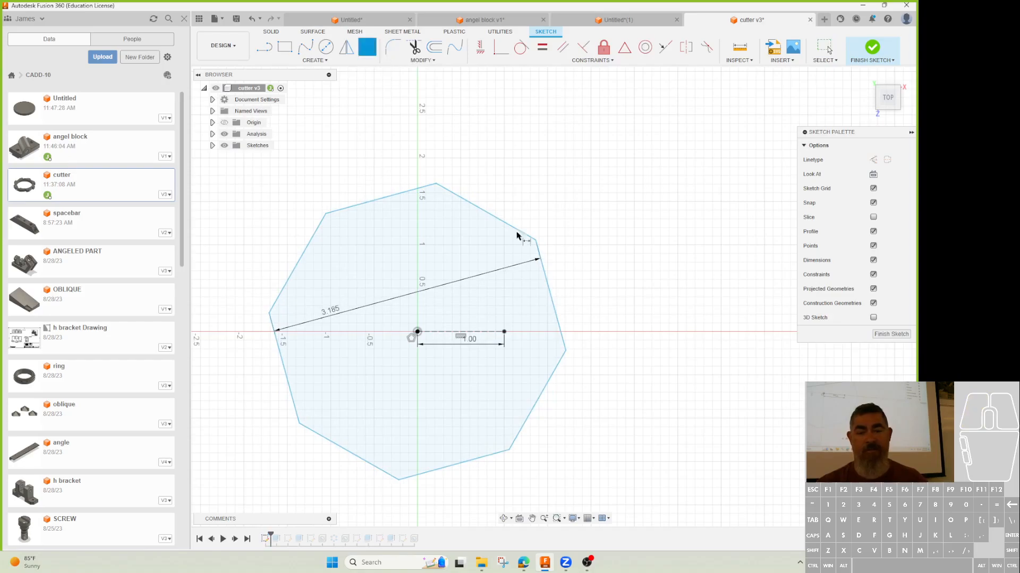
{"action": "left_click", "coordinate": [421, 188]}
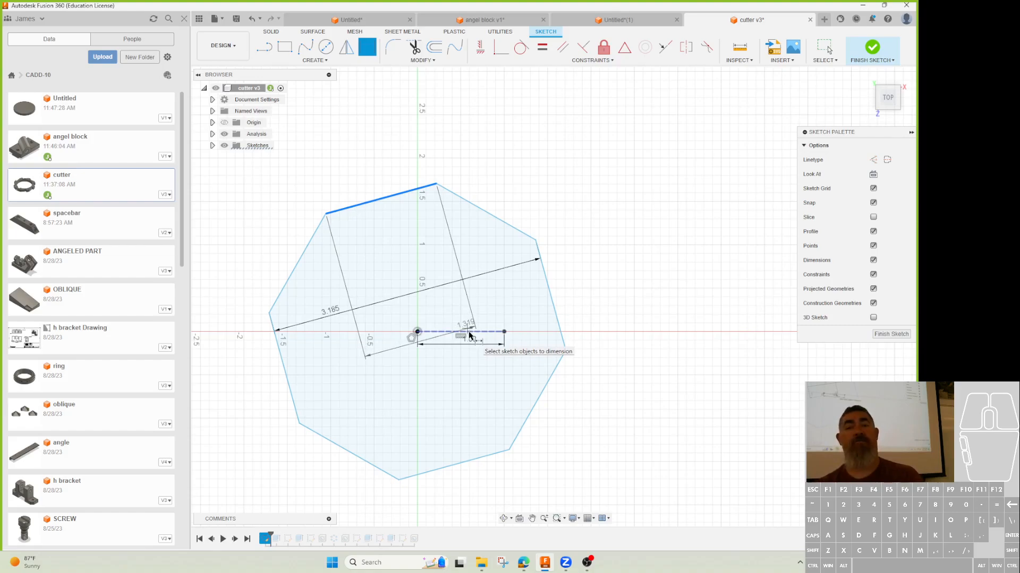
{"action": "left_click", "coordinate": [504, 332]}
{"action": "left_click", "coordinate": [531, 305]}
{"action": "type", "text": "10"}
{"action": "key", "text": "Return"}
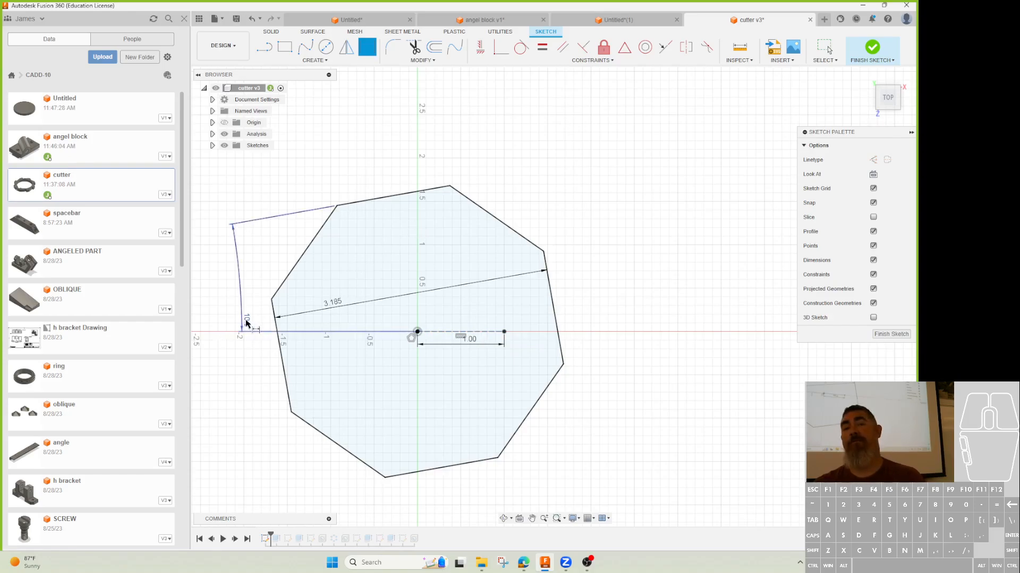
{"action": "mouse_move", "coordinate": [246, 322]}
{"action": "left_mouse_down"}
{"action": "mouse_move", "coordinate": [478, 255]}
{"action": "mouse_move", "coordinate": [591, 257]}
{"action": "left_mouse_up"}
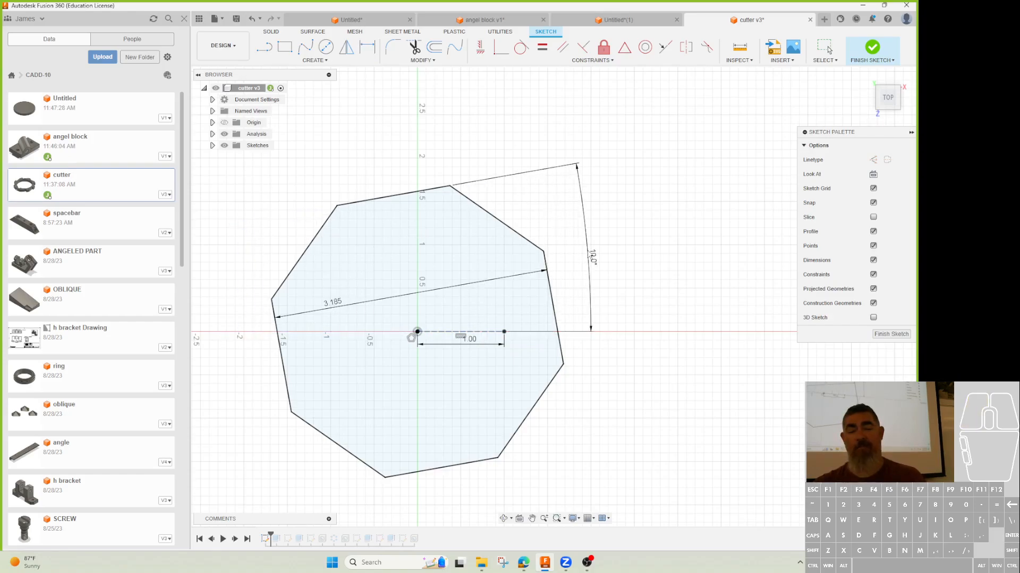
{"action": "key", "text": "d"}
{"action": "key", "text": "Escape"}
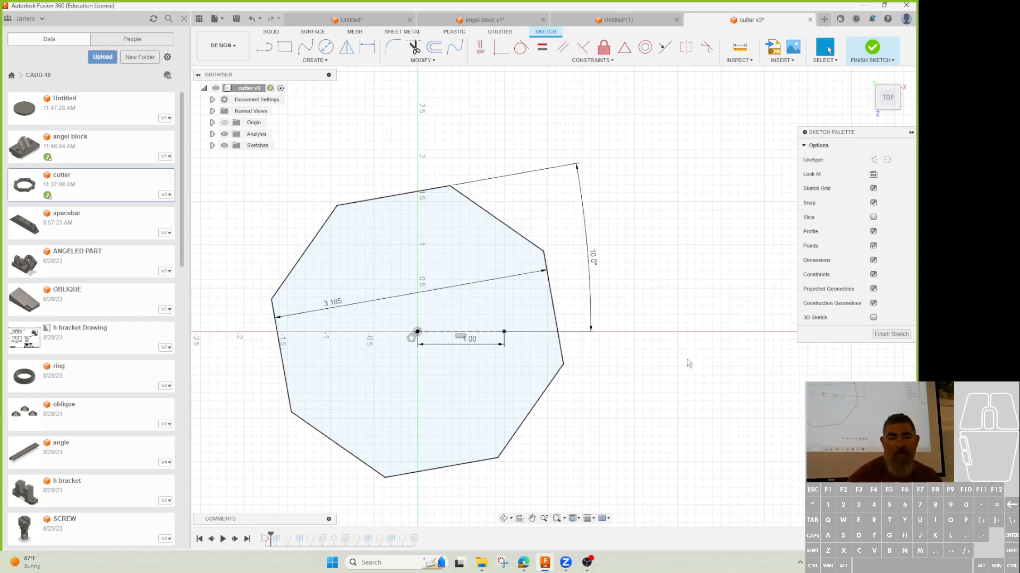
- Change the document's length units to millimetres and finish the octagon sketch
{"action": "left_click", "coordinate": [213, 99]}
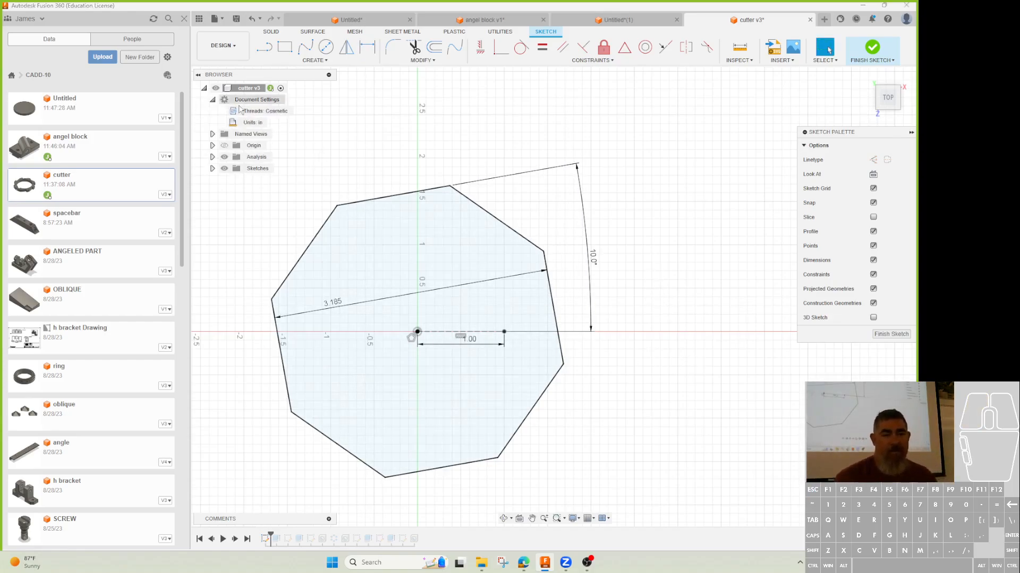
{"action": "left_click", "coordinate": [272, 123]}
{"action": "left_click", "coordinate": [749, 145]}
{"action": "left_click", "coordinate": [744, 168]}
{"action": "left_click", "coordinate": [741, 177]}
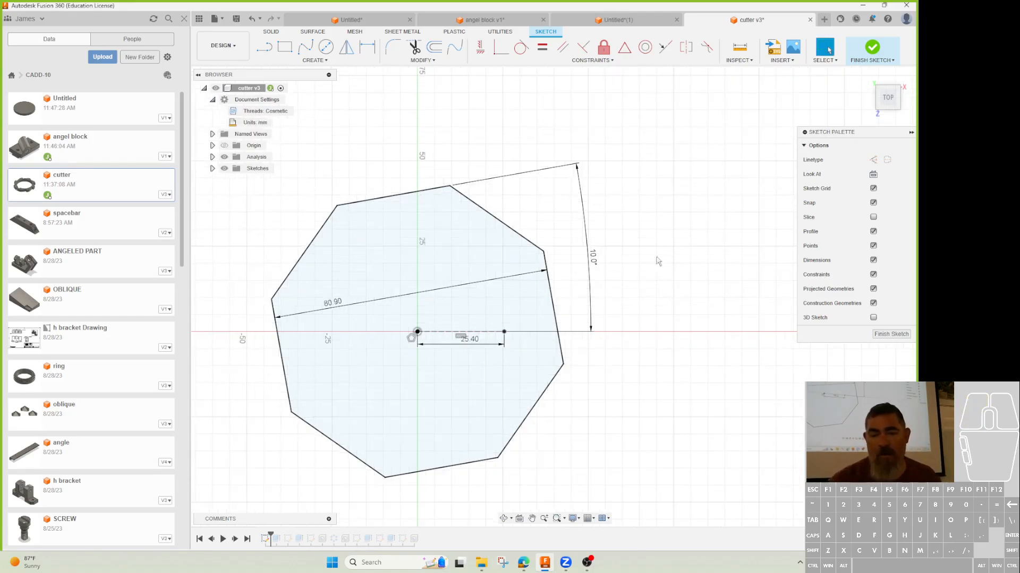
{"action": "left_click", "coordinate": [873, 48]}
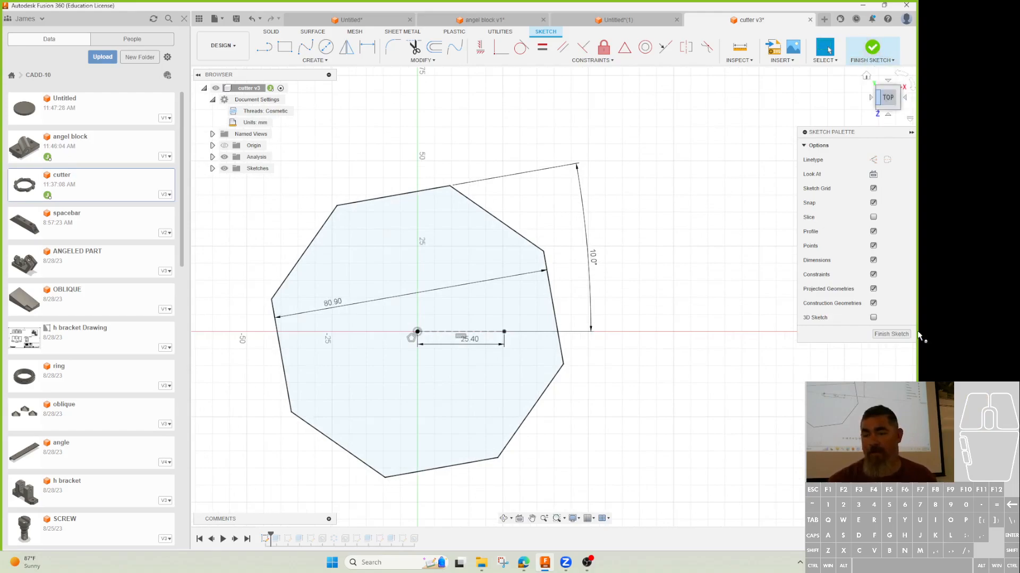
- Roll the design history forward past the tooth extrusion and review the sketch of the tooth profile
{"action": "left_click_drag", "start_coordinate": [271, 534], "coordinate": [304, 536]}
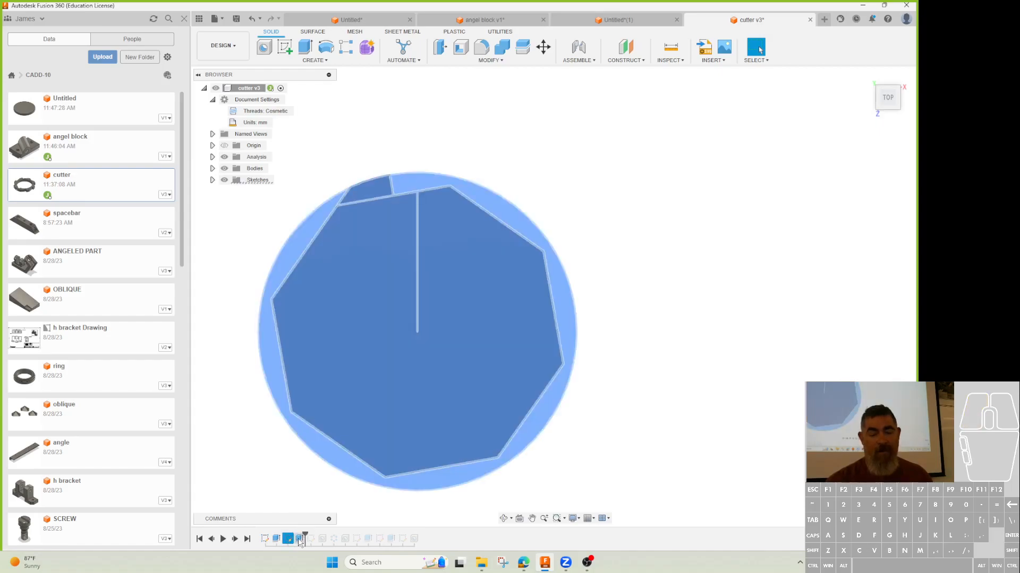
{"action": "double_click", "coordinate": [288, 539]}
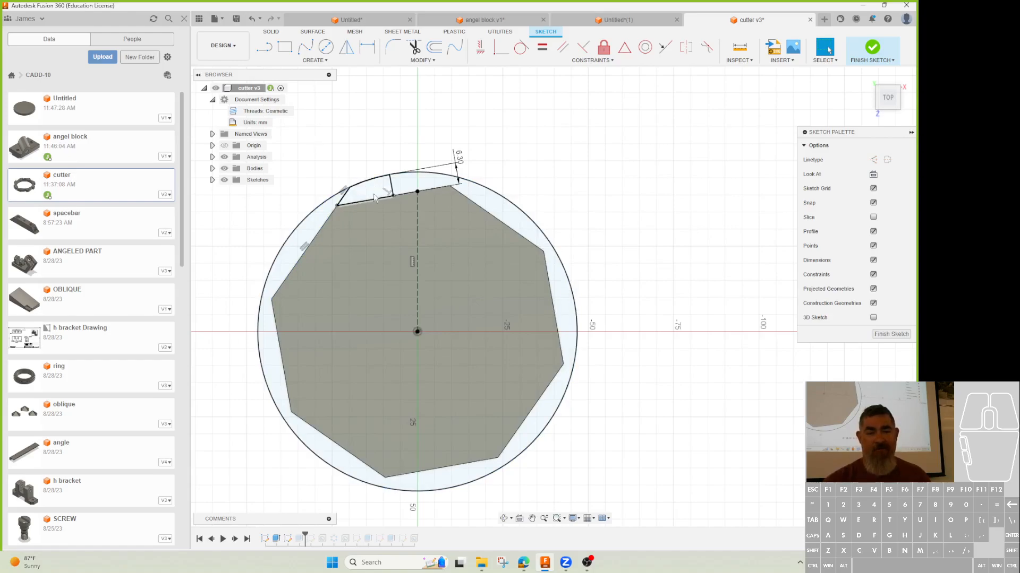
{"action": "left_click", "coordinate": [891, 334]}
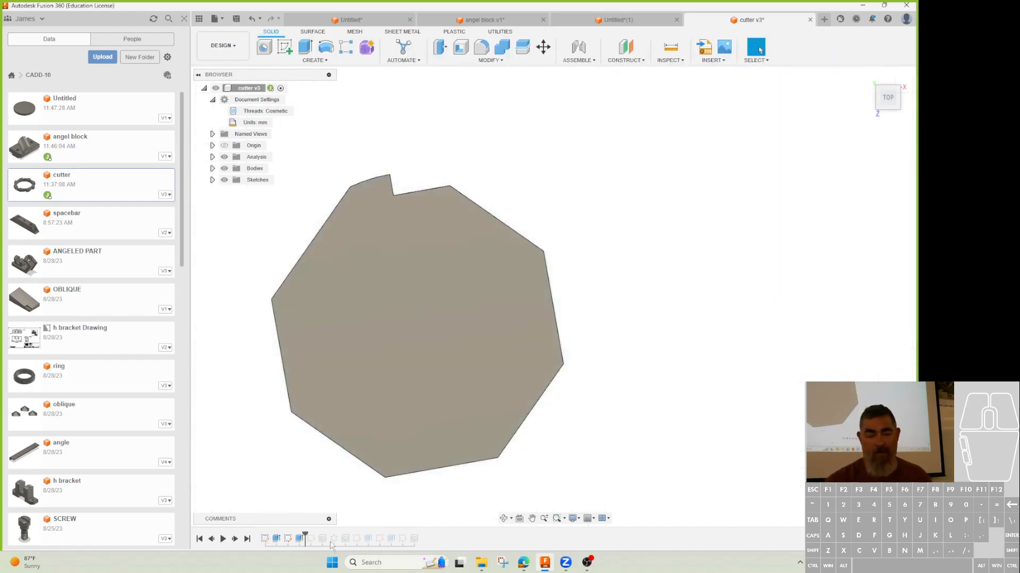
- Roll the design history forward past the hole feature and examine the hole and its sketch on the tooth's face
{"action": "left_click_drag", "start_coordinate": [306, 537], "coordinate": [328, 536]}
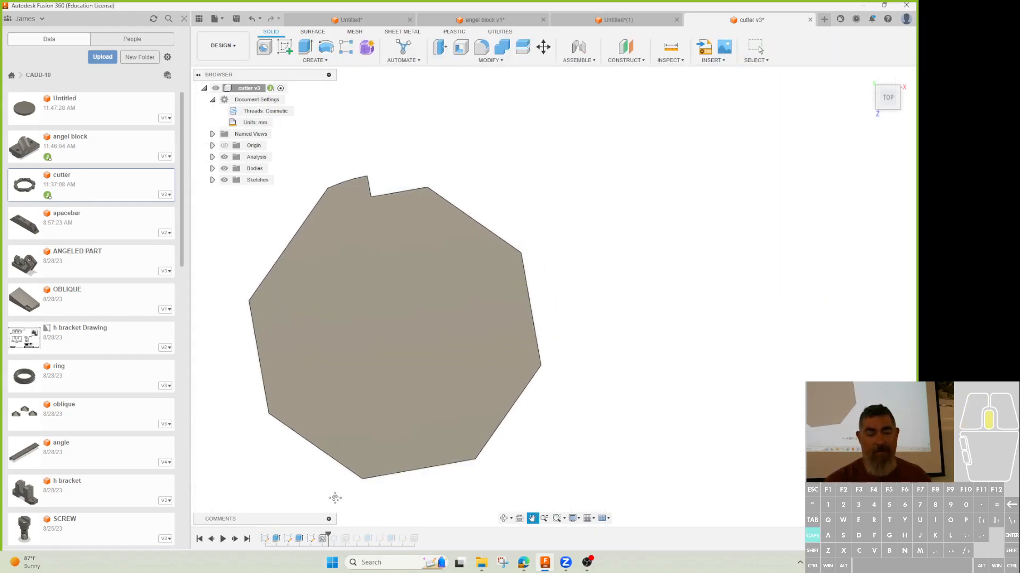
{"action": "middle_click_drag", "start_coordinate": [408, 437], "coordinate": [365, 466], "text": "shift"}
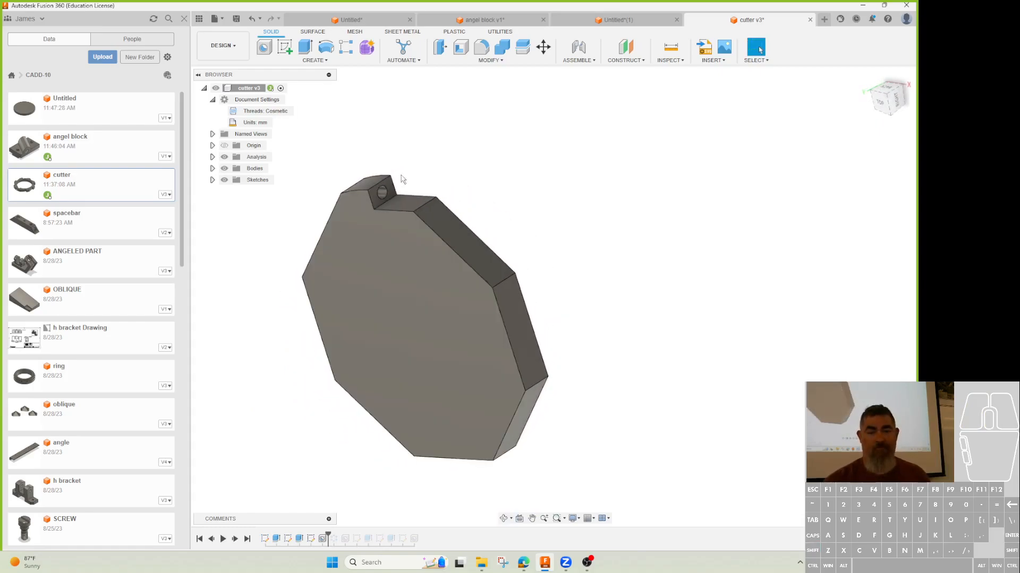
{"action": "left_click", "coordinate": [311, 539]}
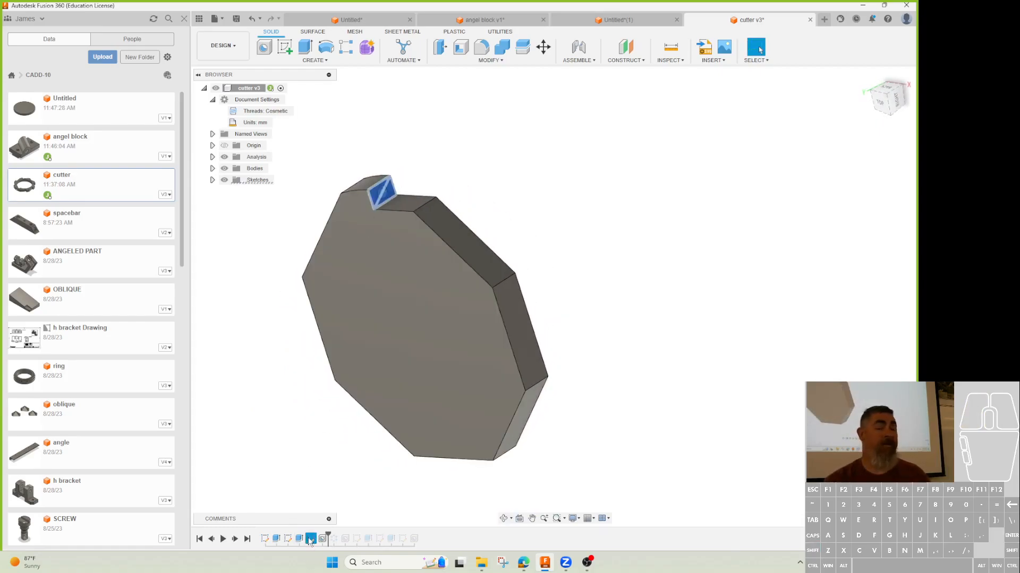
{"action": "left_click", "coordinate": [313, 503]}
- Roll the design history forward past the circular pattern and review the pattern's objects, axis and quantity settings
{"action": "left_click_drag", "start_coordinate": [327, 536], "coordinate": [340, 534]}
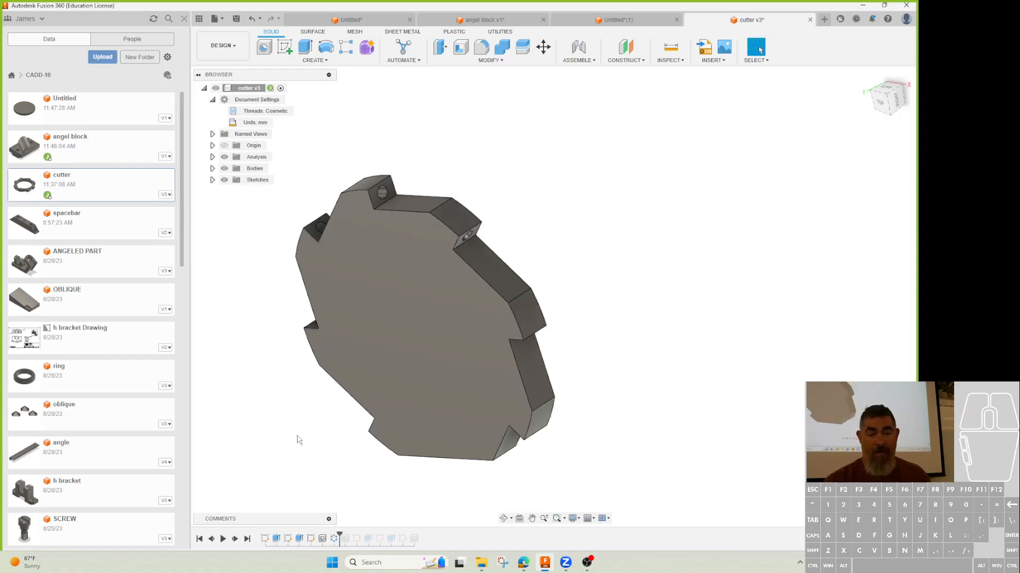
{"action": "middle_click_drag", "start_coordinate": [298, 439], "coordinate": [329, 418]}
{"action": "middle_click_drag", "start_coordinate": [318, 458], "coordinate": [352, 427], "text": "shift"}
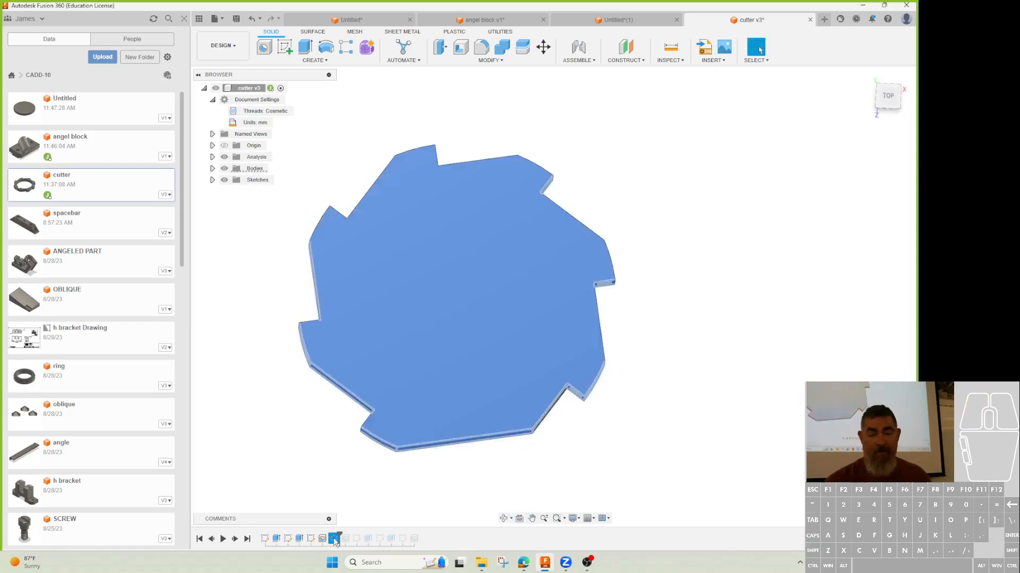
{"action": "double_click", "coordinate": [323, 539]}
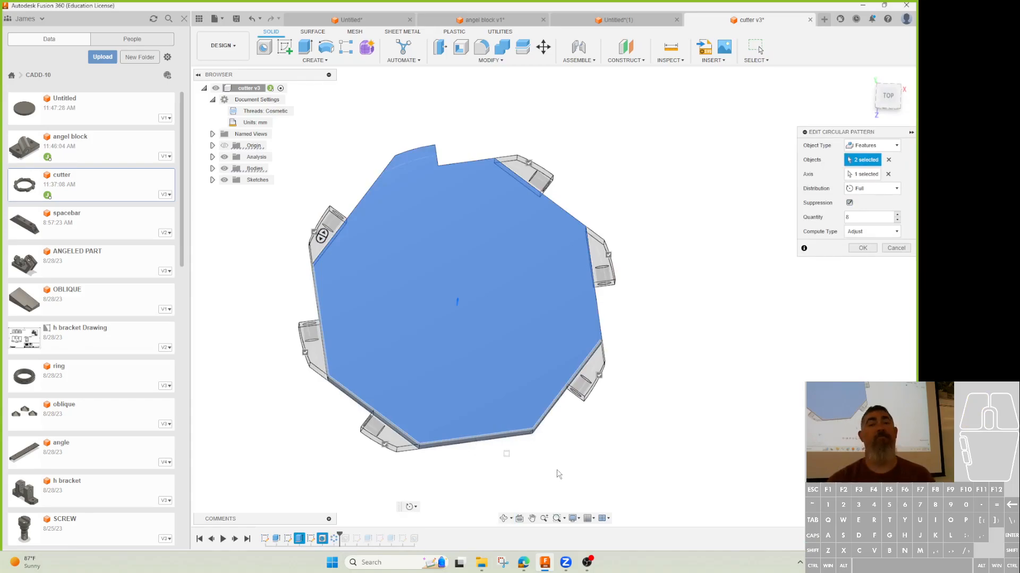
{"action": "left_click", "coordinate": [852, 249]}
- Roll the design history forward past the center bore and the lower rim extrusion, and review the sketch of the outer circle
{"action": "left_click_drag", "start_coordinate": [339, 533], "coordinate": [372, 537]}
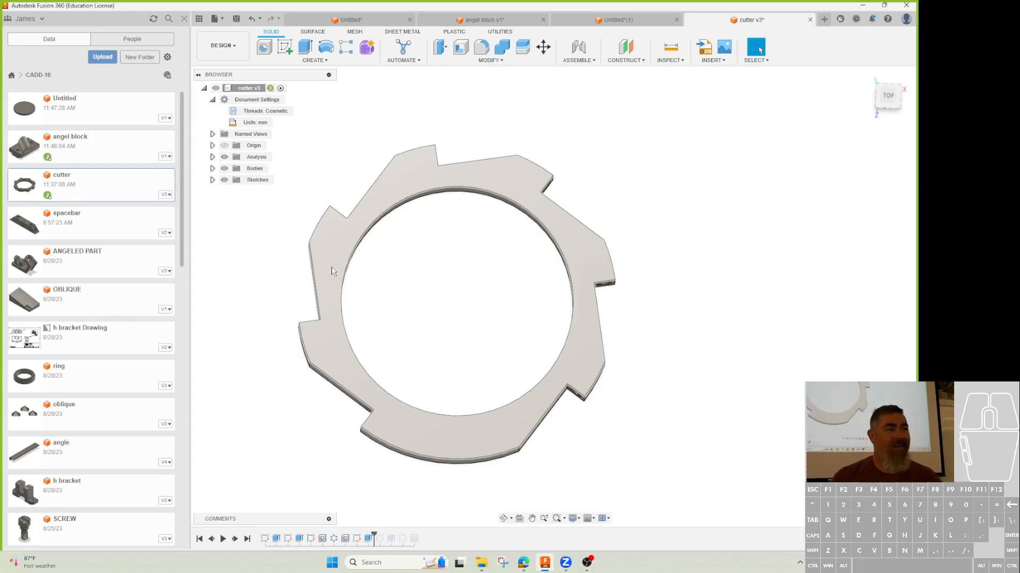
{"action": "double_click", "coordinate": [363, 539]}
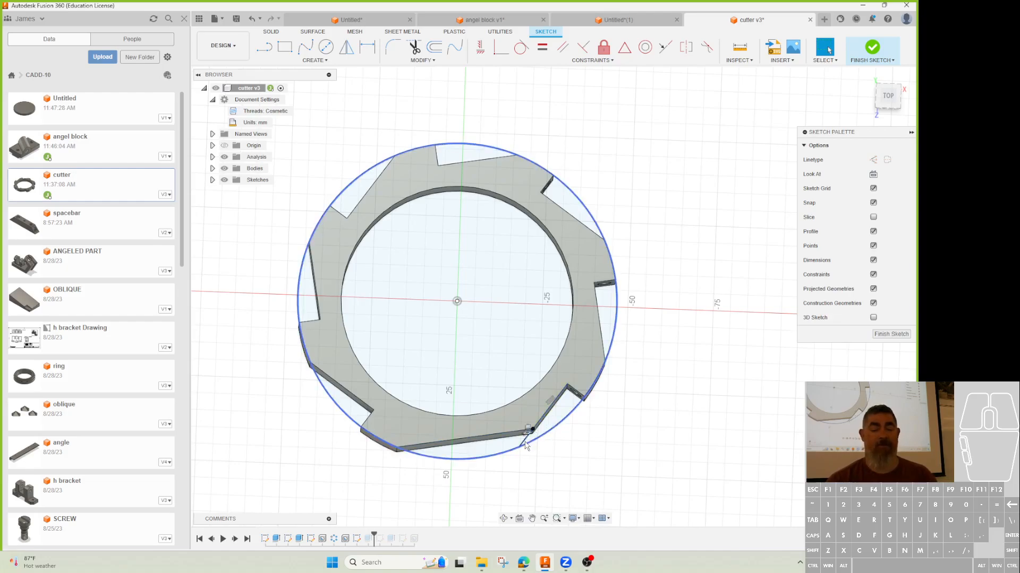
{"action": "left_click", "coordinate": [551, 481]}
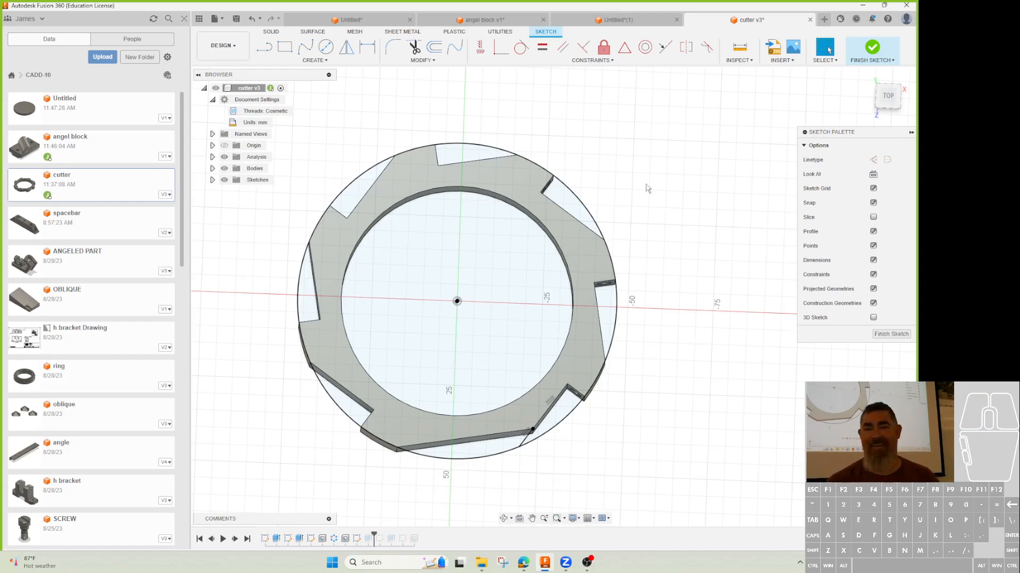
{"action": "left_click", "coordinate": [872, 48]}
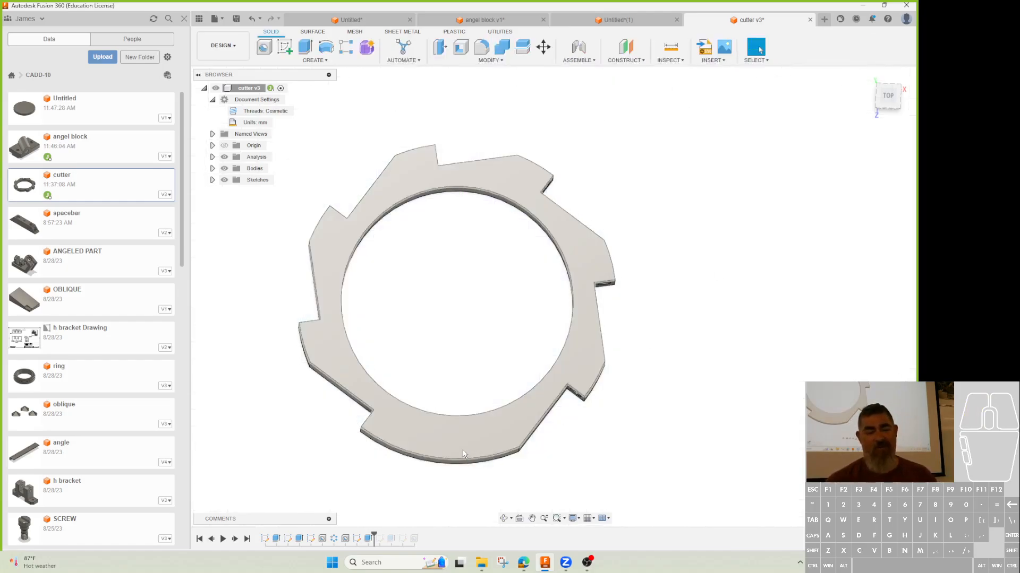
- Roll the design history forward past the keyway cut and review the keyway sketch with its dimensions
{"action": "left_click_drag", "start_coordinate": [374, 536], "coordinate": [397, 537]}
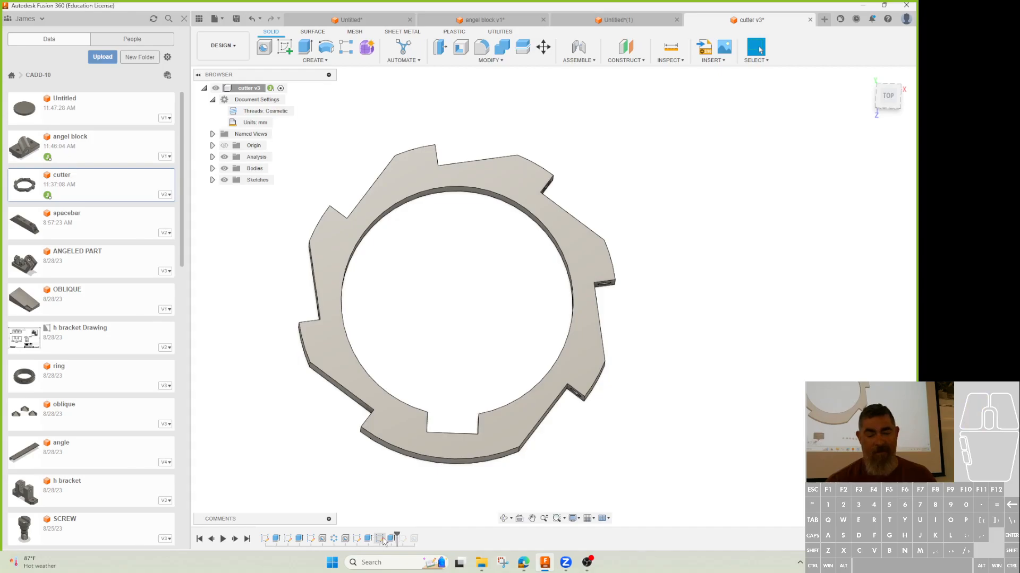
{"action": "double_click", "coordinate": [380, 538]}
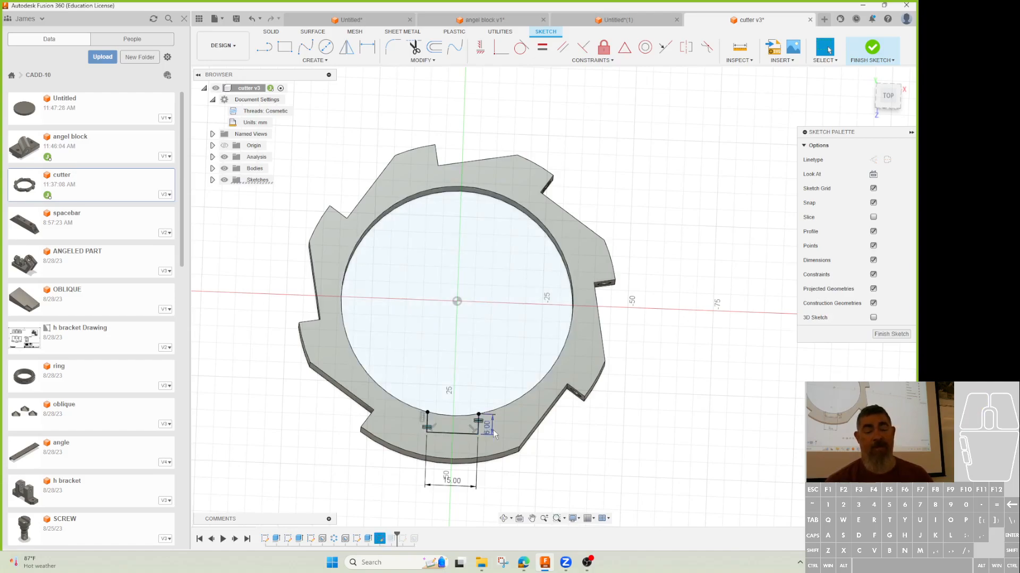
{"action": "middle_click_drag", "start_coordinate": [426, 427], "coordinate": [425, 392]}
{"action": "scroll", "coordinate": [425, 392], "scroll_direction": "up", "scroll_amount": 3}
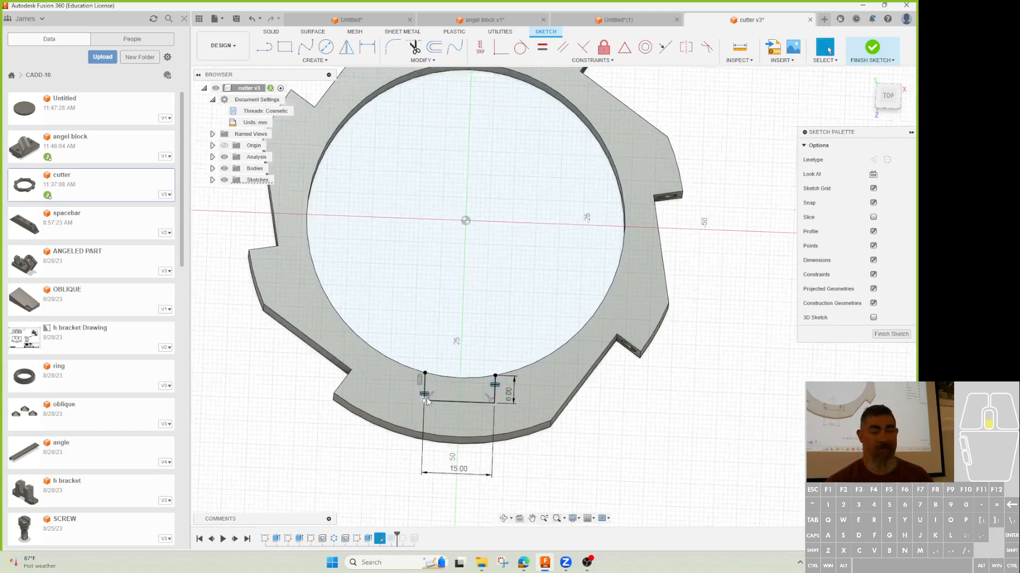
{"action": "left_click", "coordinate": [871, 335]}
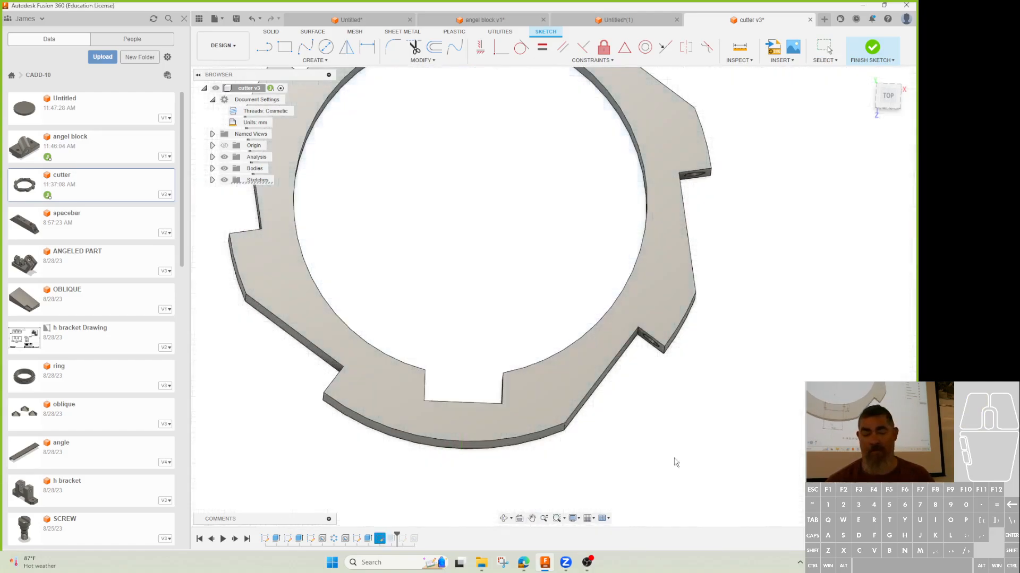
- Roll the design history to its end and examine the hole through the keyway floor from inside and outside the ring
{"action": "middle_click_drag", "start_coordinate": [477, 459], "coordinate": [467, 508], "text": "shift"}
{"action": "left_click", "coordinate": [402, 539]}
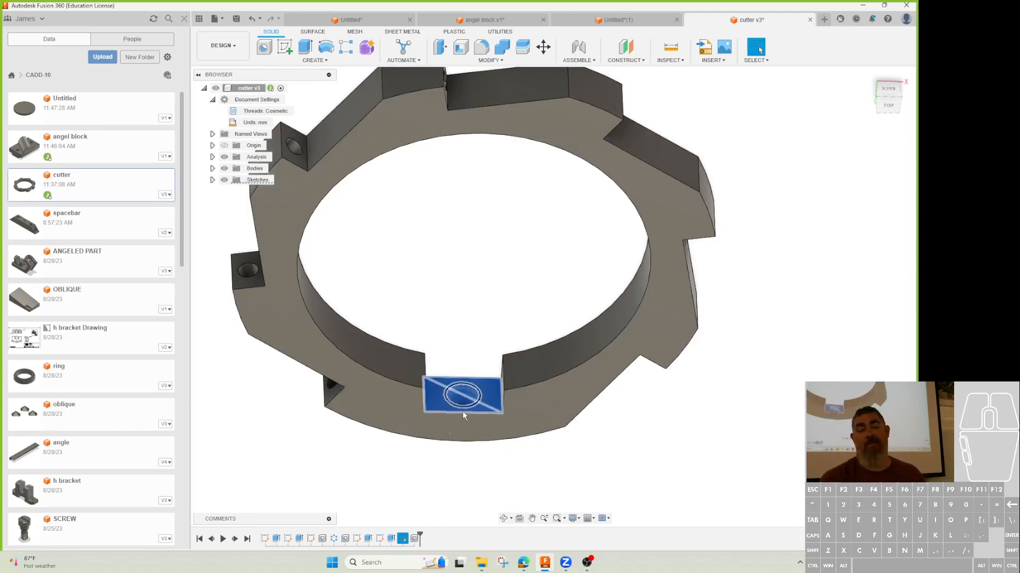
{"action": "left_click", "coordinate": [417, 538]}
{"action": "left_click", "coordinate": [527, 472]}
{"action": "middle_click_drag", "start_coordinate": [546, 473], "coordinate": [341, 359], "text": "shift"}
{"action": "middle_click_drag", "start_coordinate": [405, 363], "coordinate": [333, 340]}
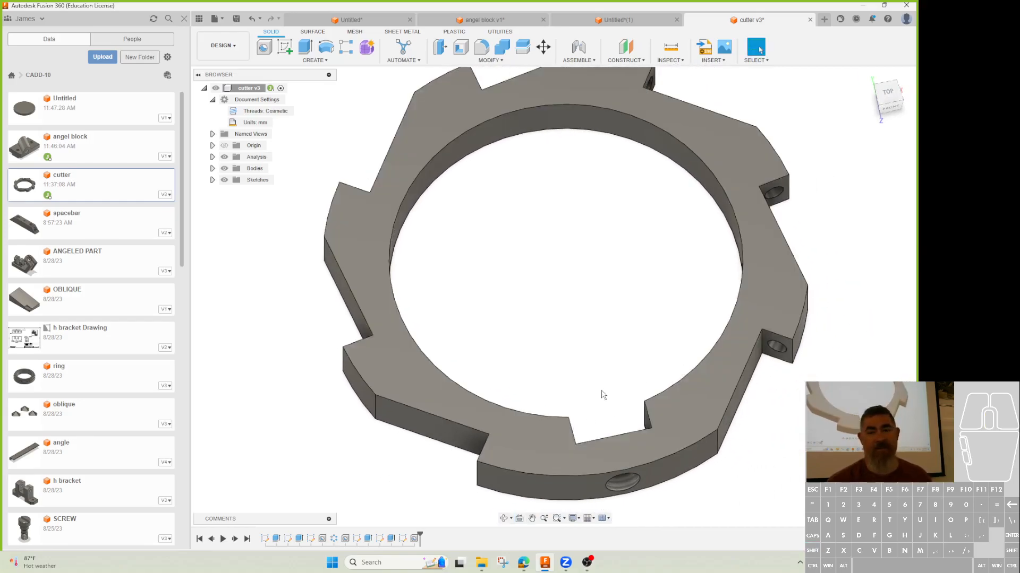
{"action": "scroll", "coordinate": [604, 401], "scroll_direction": "down", "scroll_amount": 2}
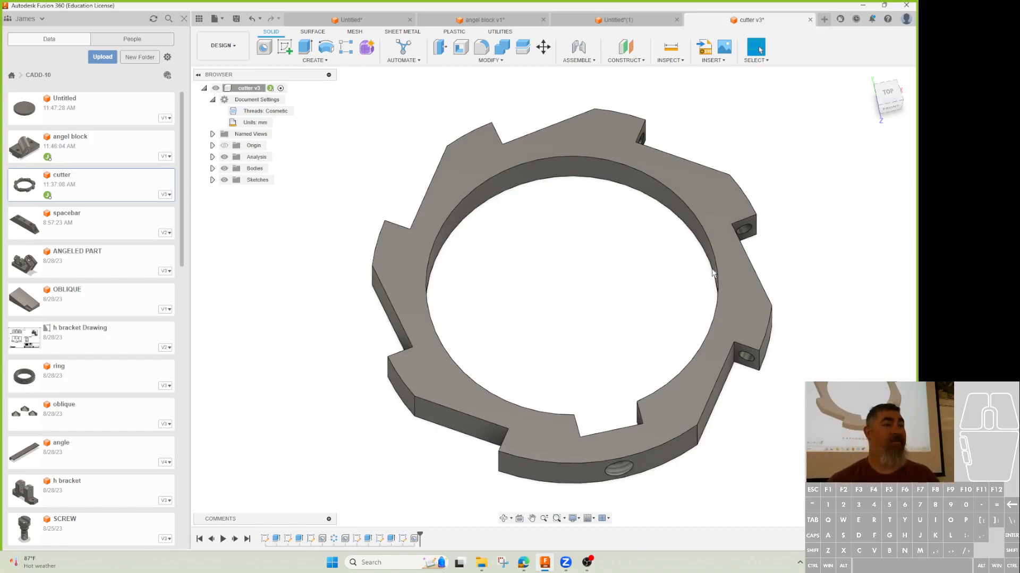
- Delete the existing center of mass analysis from the design
{"action": "left_click", "coordinate": [679, 62]}
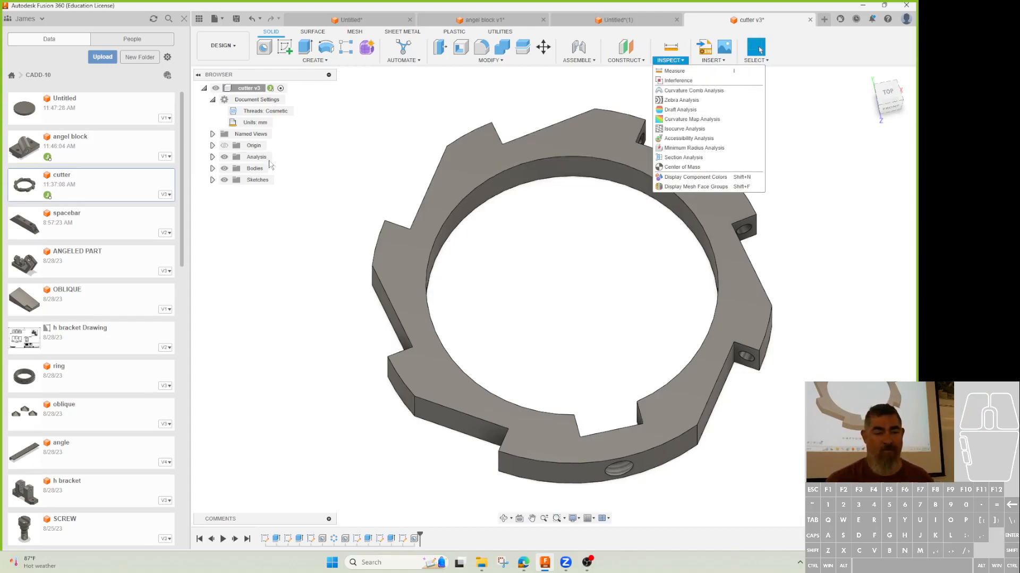
{"action": "left_click", "coordinate": [213, 157]}
{"action": "right_click", "coordinate": [270, 170]}
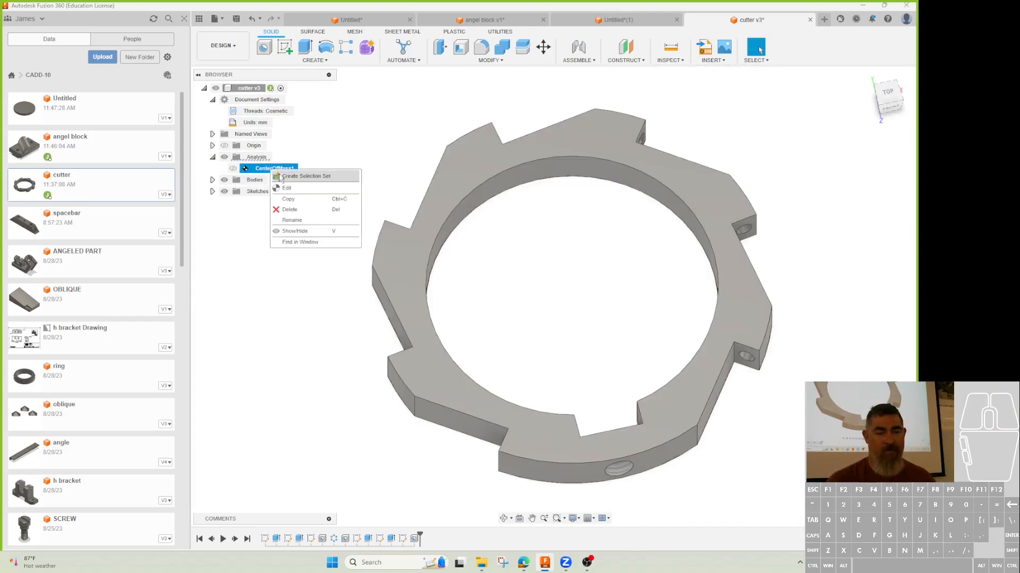
{"action": "left_click", "coordinate": [297, 210]}
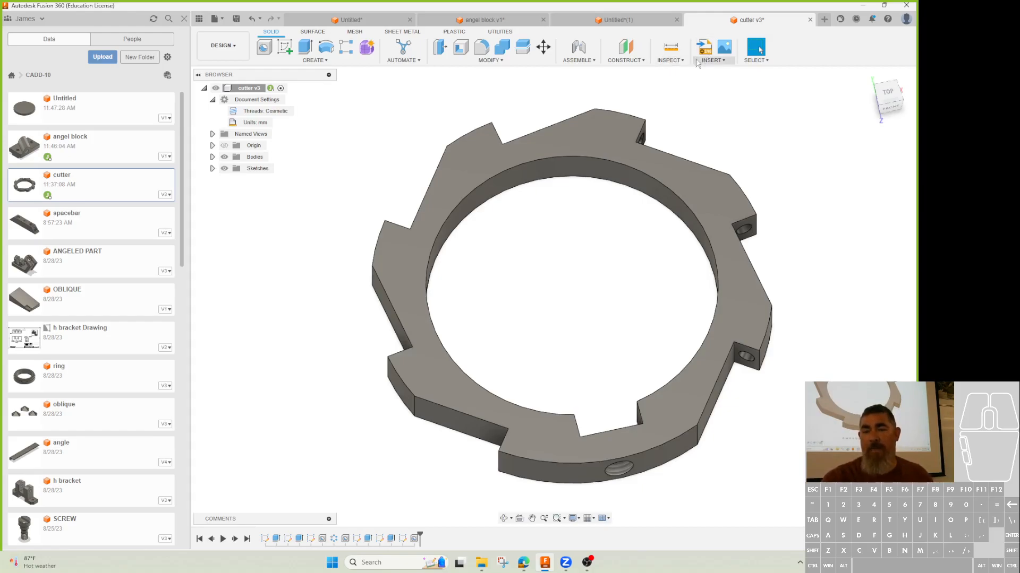
- Create a center of mass analysis for the cutter body
{"action": "left_click", "coordinate": [670, 60]}
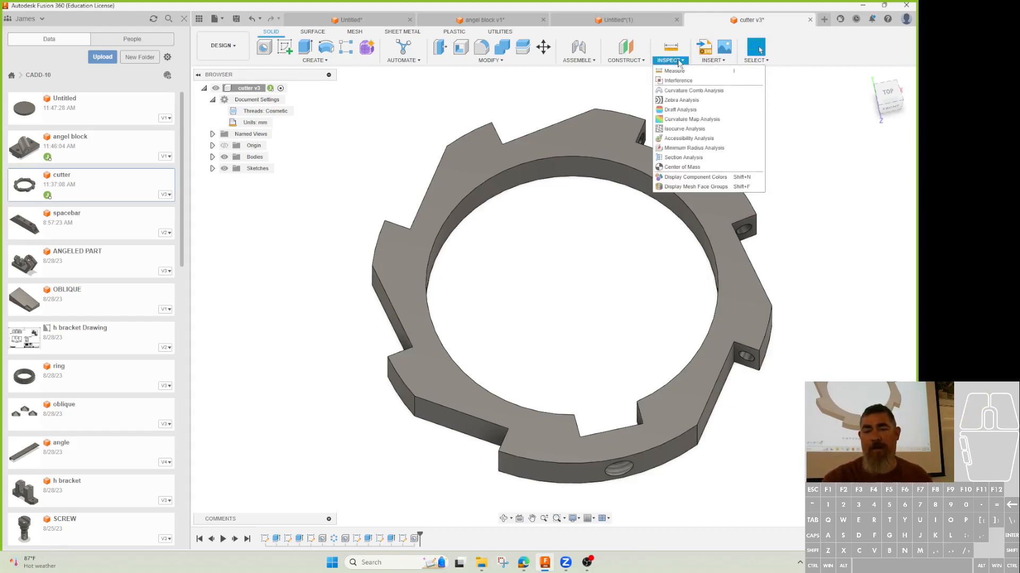
{"action": "left_click", "coordinate": [684, 168]}
{"action": "left_click", "coordinate": [687, 173]}
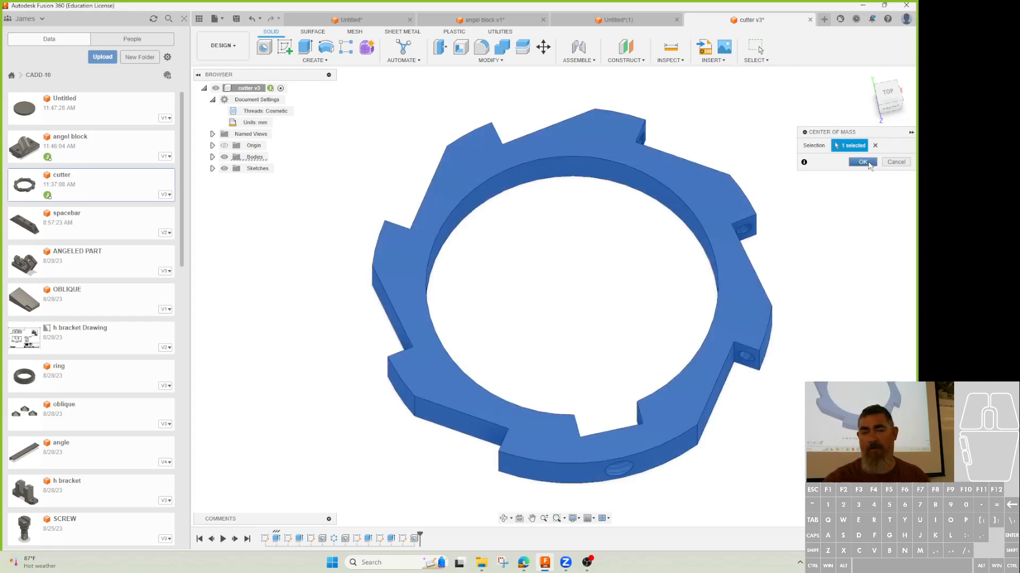
{"action": "left_click", "coordinate": [868, 165]}
{"action": "mouse_move", "coordinate": [592, 317]}
{"action": "middle_mouse_down", "text": "shift"}
{"action": "mouse_move", "coordinate": [591, 336]}
{"action": "mouse_move", "coordinate": [594, 320]}
{"action": "mouse_move", "coordinate": [576, 312]}
{"action": "middle_mouse_up", "text": "shift"}
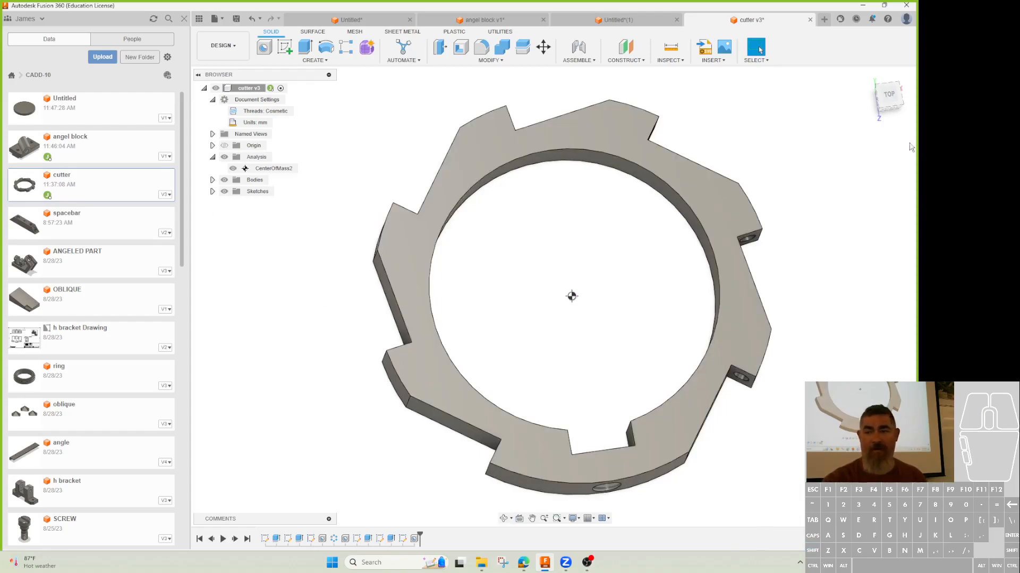
- Show the origin and compare it with the center of mass marker in the top view
{"action": "left_click", "coordinate": [888, 97]}
{"action": "left_click", "coordinate": [223, 147]}
{"action": "scroll", "coordinate": [562, 259], "scroll_direction": "up", "scroll_amount": 5}
{"action": "scroll", "coordinate": [561, 257], "scroll_direction": "down", "scroll_amount": 2}
{"action": "scroll", "coordinate": [536, 257], "scroll_direction": "up", "scroll_amount": 3}
{"action": "scroll", "coordinate": [533, 261], "scroll_direction": "down", "scroll_amount": 3}
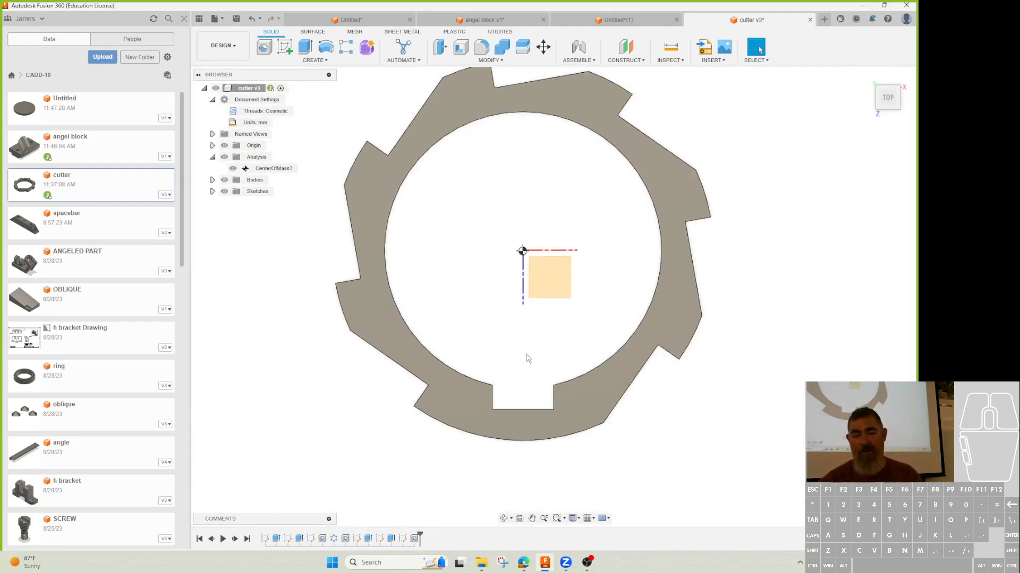
- Set the keyway depth to 10 mm in the keyway sketch
{"action": "left_click", "coordinate": [514, 434]}
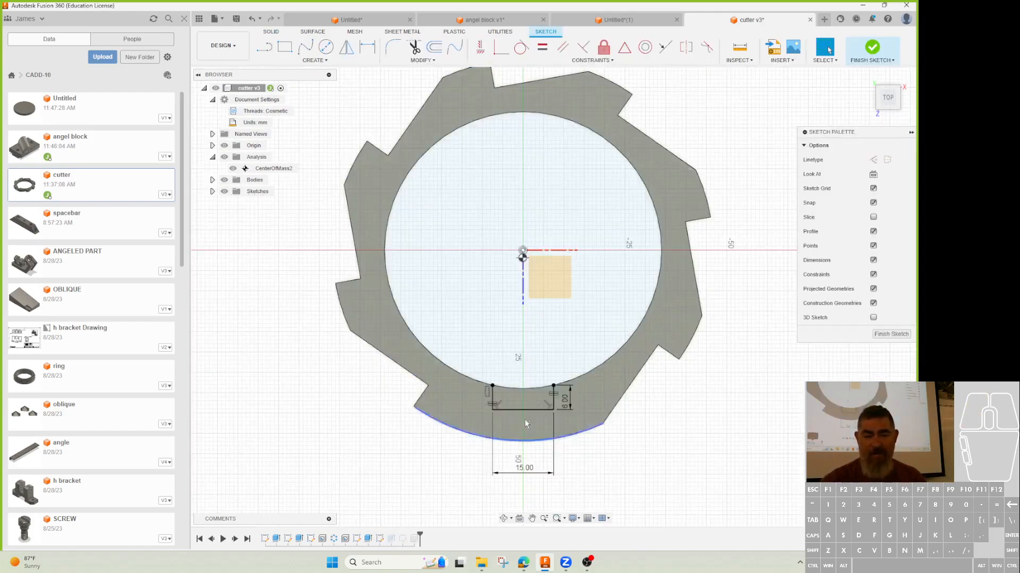
{"action": "double_click", "coordinate": [565, 403]}
{"action": "type", "text": "10"}
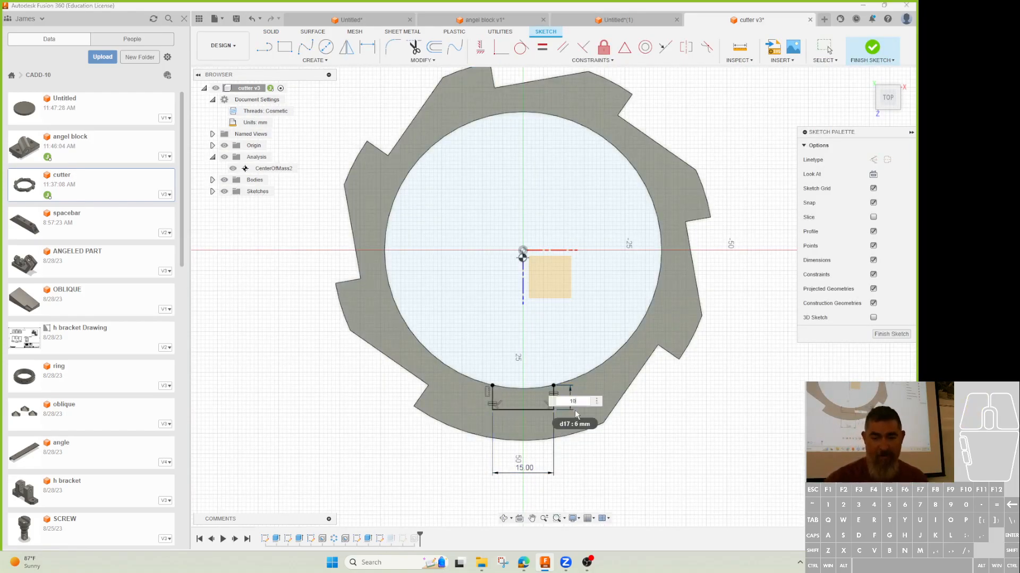
{"action": "key", "text": "Return"}
{"action": "left_click", "coordinate": [897, 337]}
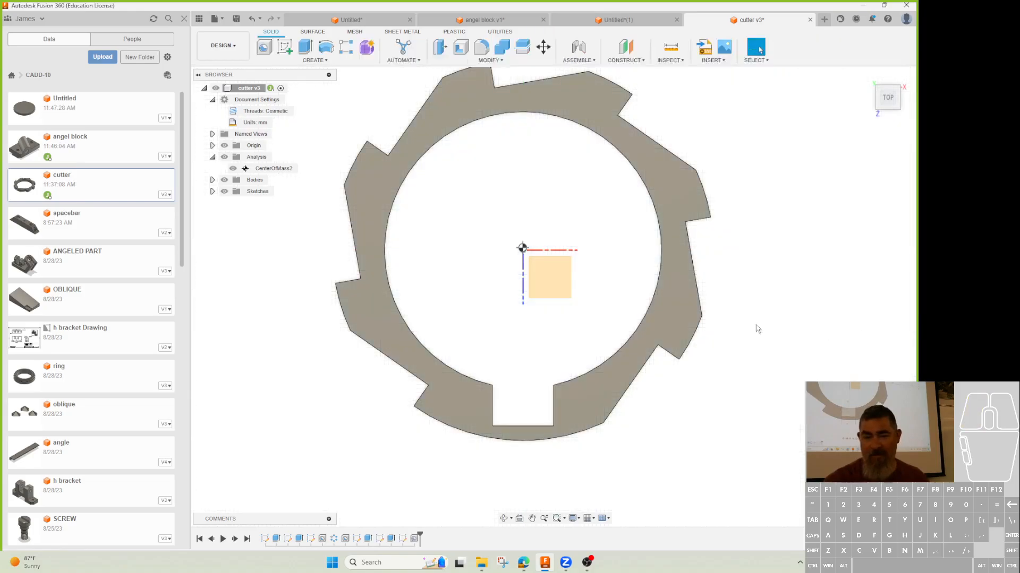
- Reopen the keyway sketch and reduce the keyway depth to 9 mm
{"action": "scroll", "coordinate": [513, 252], "scroll_direction": "up", "scroll_amount": 2}
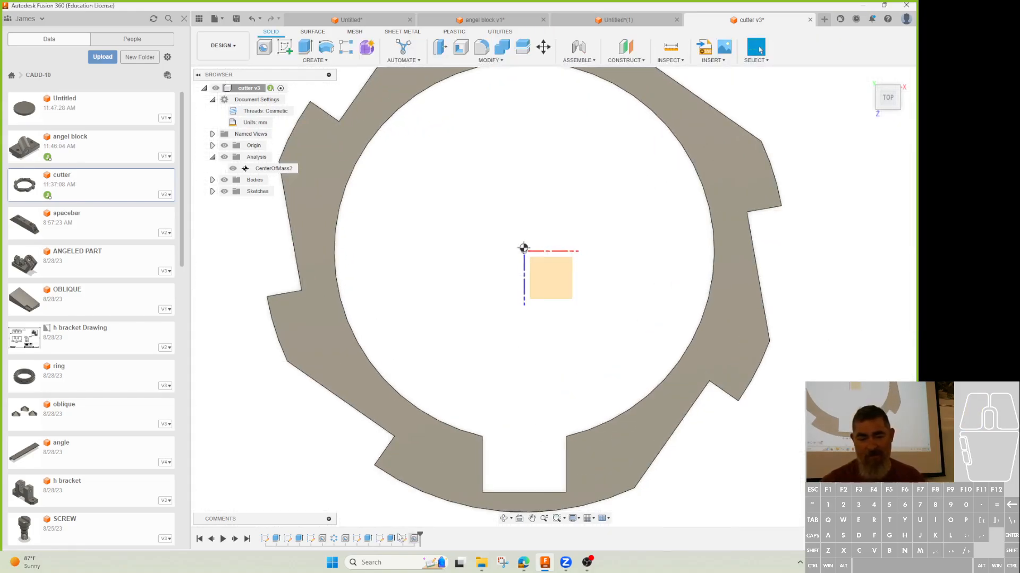
{"action": "double_click", "coordinate": [380, 539]}
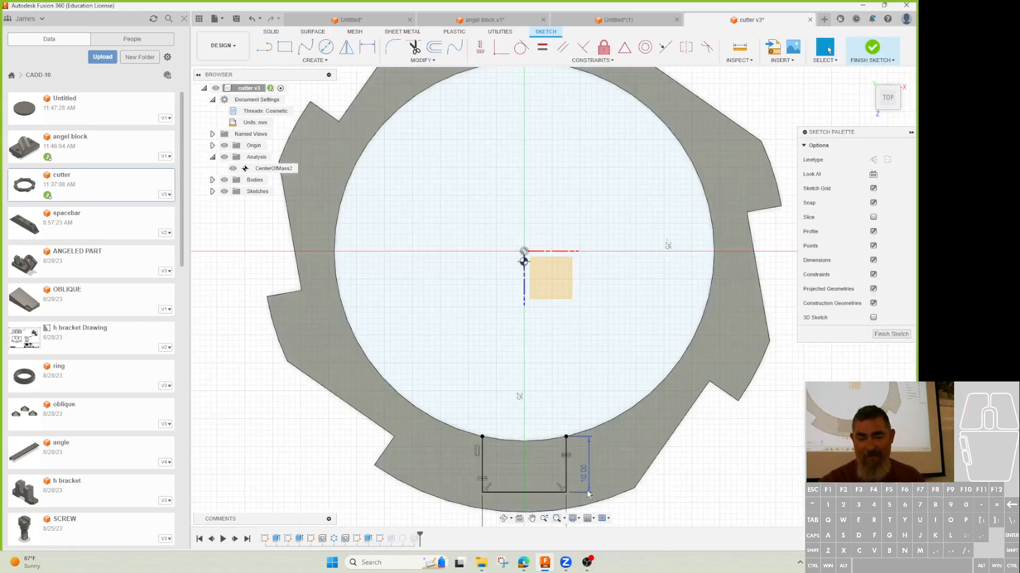
{"action": "double_click", "coordinate": [584, 473]}
{"action": "type", "text": "9"}
{"action": "key", "text": "Return"}
{"action": "left_click", "coordinate": [892, 334]}
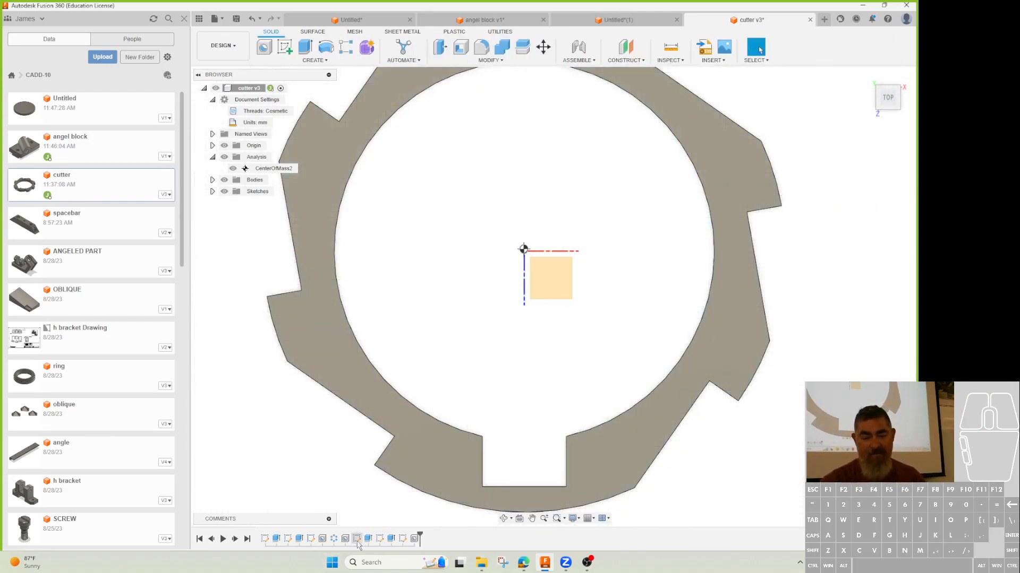
- Edit the keyway sketch again and set the keyway depth to 8 mm
{"action": "double_click", "coordinate": [356, 539]}
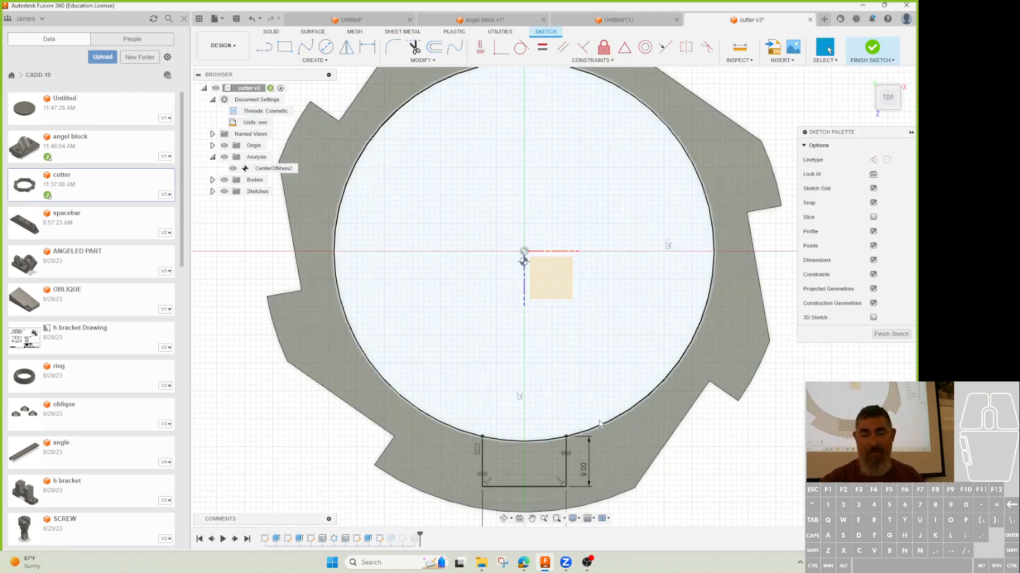
{"action": "double_click", "coordinate": [584, 467]}
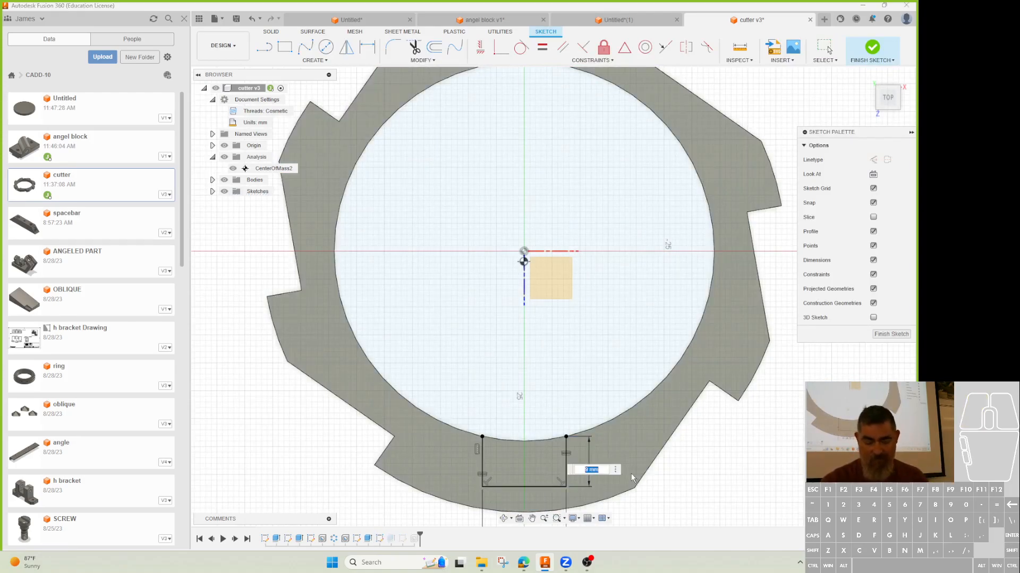
{"action": "type", "text": "8"}
{"action": "key", "text": "Return"}
{"action": "left_click", "coordinate": [891, 334]}
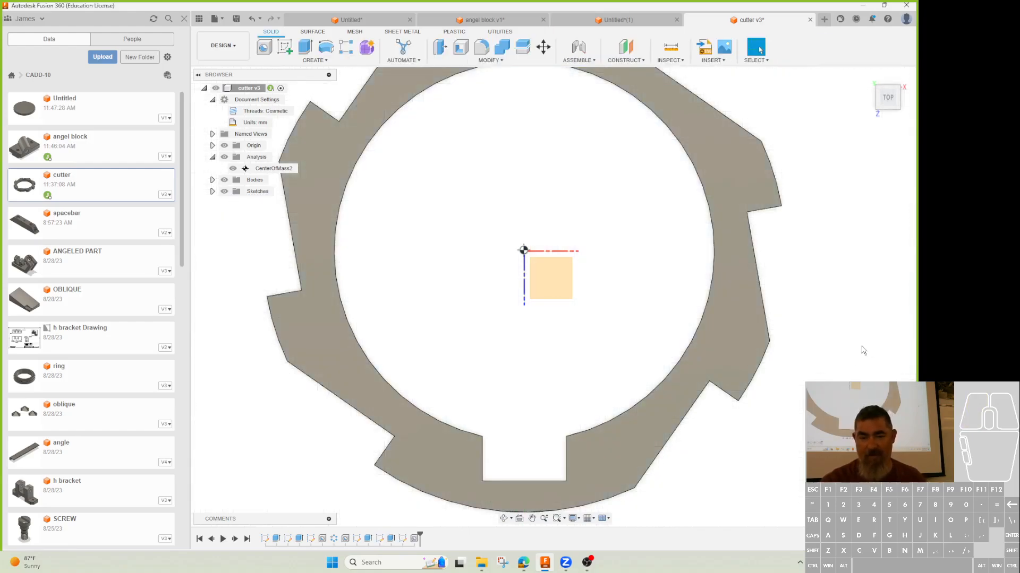
- Examine the center of mass marker against the origin, up close and with the whole cutter in view
{"action": "middle_click_drag", "start_coordinate": [533, 424], "coordinate": [512, 406]}
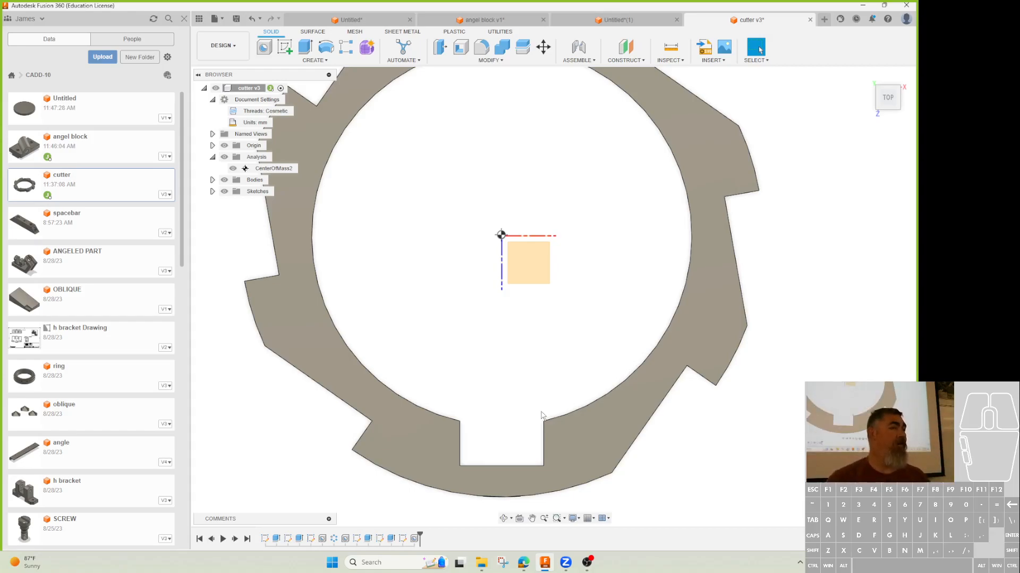
{"action": "scroll", "coordinate": [541, 415], "scroll_direction": "down", "scroll_amount": 3}
{"action": "mouse_move", "coordinate": [594, 478]}
{"action": "middle_mouse_down", "text": "shift"}
{"action": "mouse_move", "coordinate": [606, 486]}
{"action": "mouse_move", "coordinate": [602, 464]}
{"action": "middle_mouse_up", "text": "shift"}
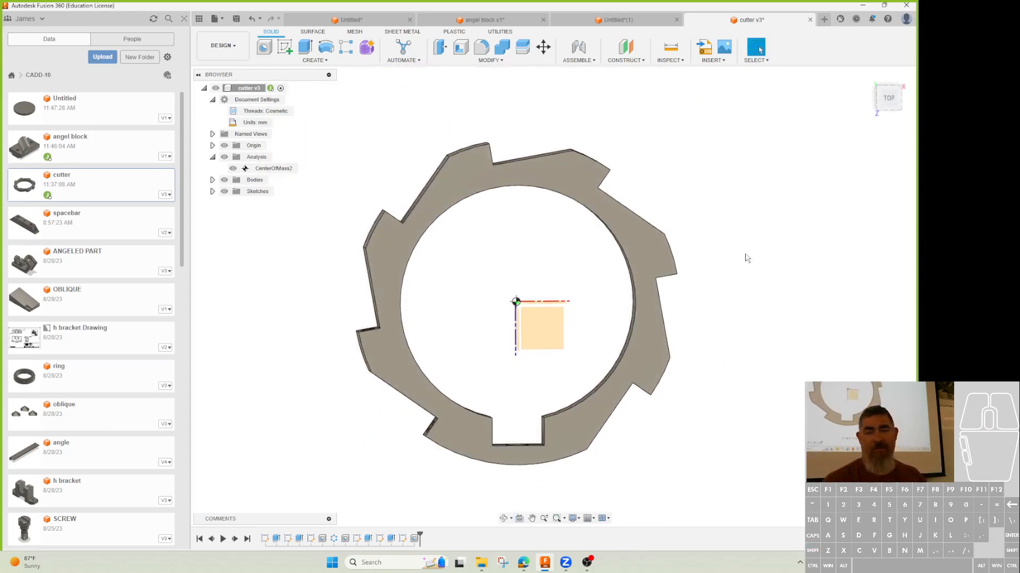
{"action": "left_click", "coordinate": [888, 98]}
{"action": "scroll", "coordinate": [471, 342], "scroll_direction": "up", "scroll_amount": 6}
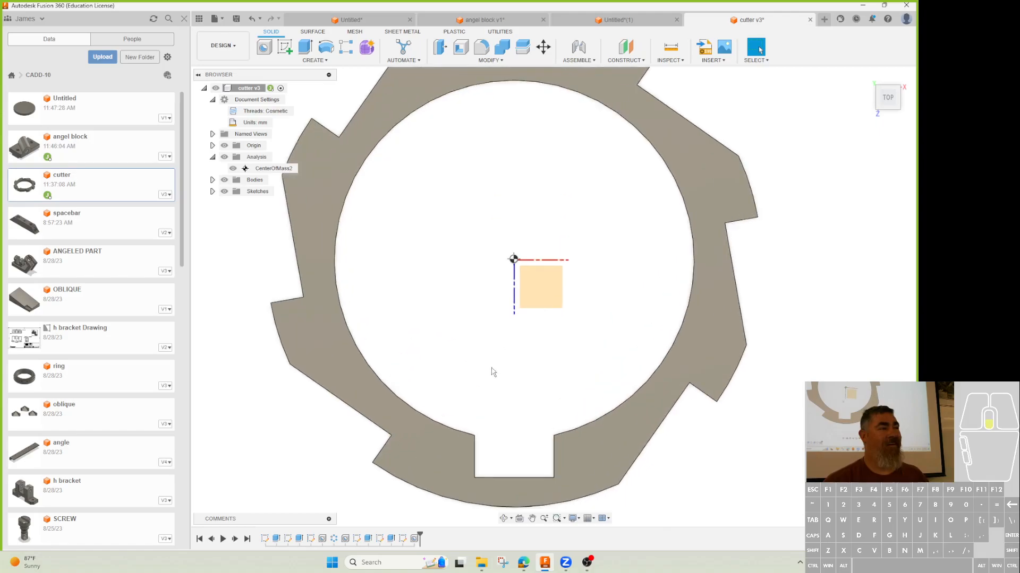
{"action": "scroll", "coordinate": [568, 340], "scroll_direction": "down", "scroll_amount": 5}
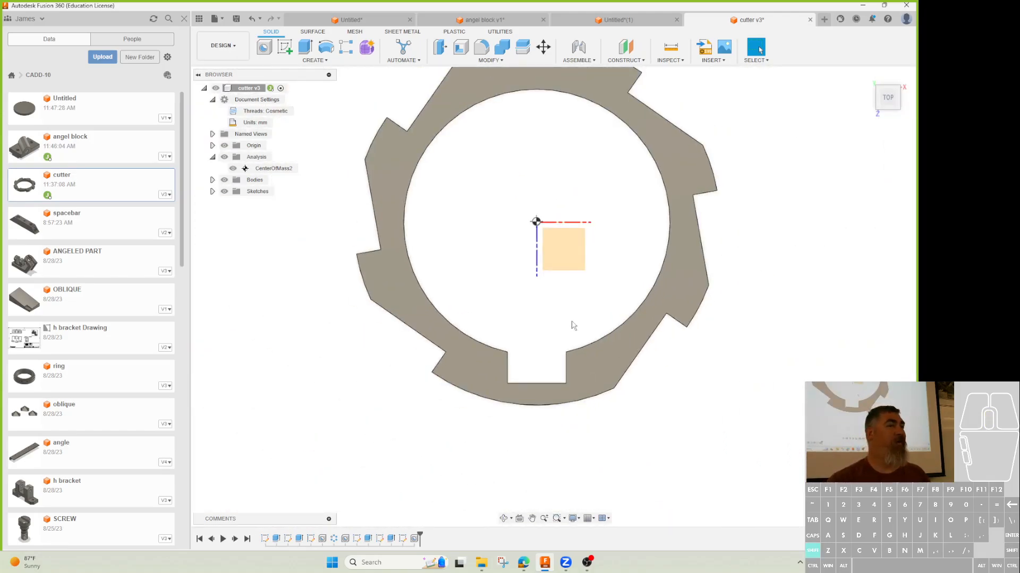
- Edit the hole through the keyway floor to use modeled threads, and check the center of mass from the top
{"action": "middle_click_drag", "start_coordinate": [549, 370], "coordinate": [541, 344], "text": "shift"}
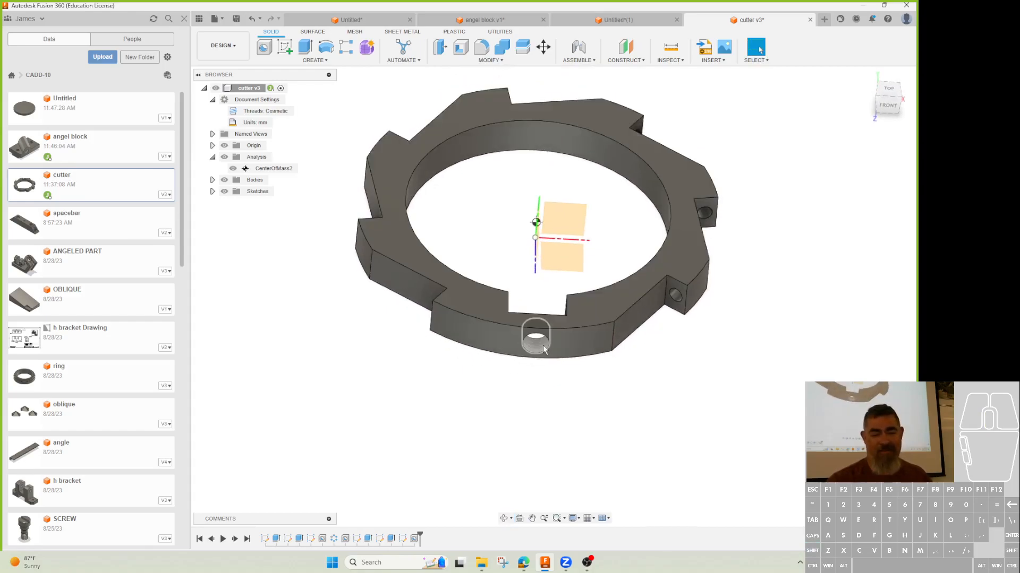
{"action": "double_click", "coordinate": [414, 539]}
{"action": "left_click", "coordinate": [792, 439]}
{"action": "left_click", "coordinate": [861, 470]}
{"action": "left_click", "coordinate": [897, 79]}
{"action": "scroll", "coordinate": [505, 393], "scroll_direction": "up", "scroll_amount": 5}
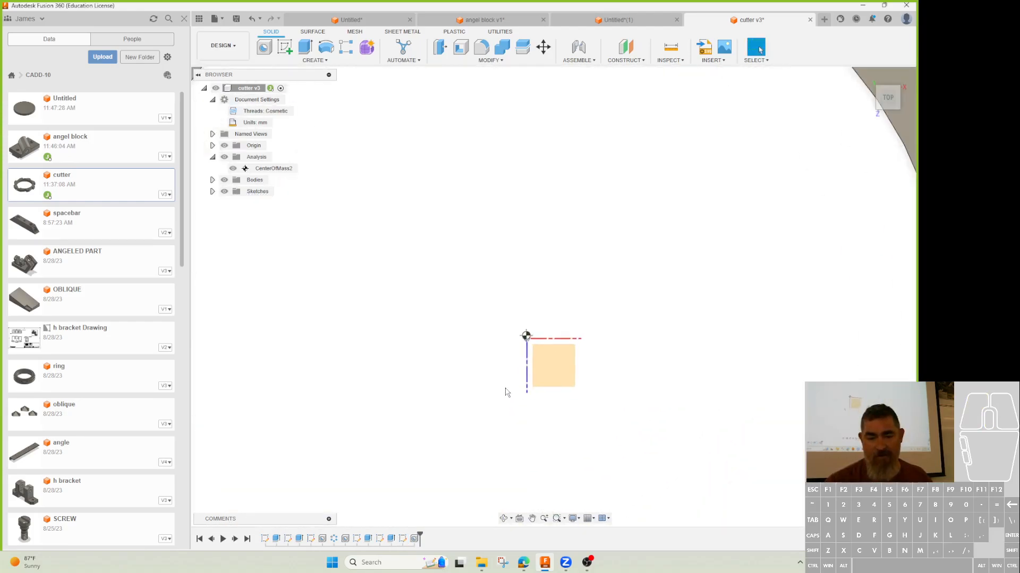
{"action": "scroll", "coordinate": [506, 389], "scroll_direction": "down", "scroll_amount": 5}
{"action": "middle_click_drag", "start_coordinate": [505, 389], "coordinate": [533, 232]}
- Hide the center of mass analysis and return to a top view of the cutter
{"action": "middle_click_drag", "start_coordinate": [547, 499], "coordinate": [552, 421], "text": "shift"}
{"action": "left_click", "coordinate": [224, 158]}
{"action": "left_click", "coordinate": [224, 157]}
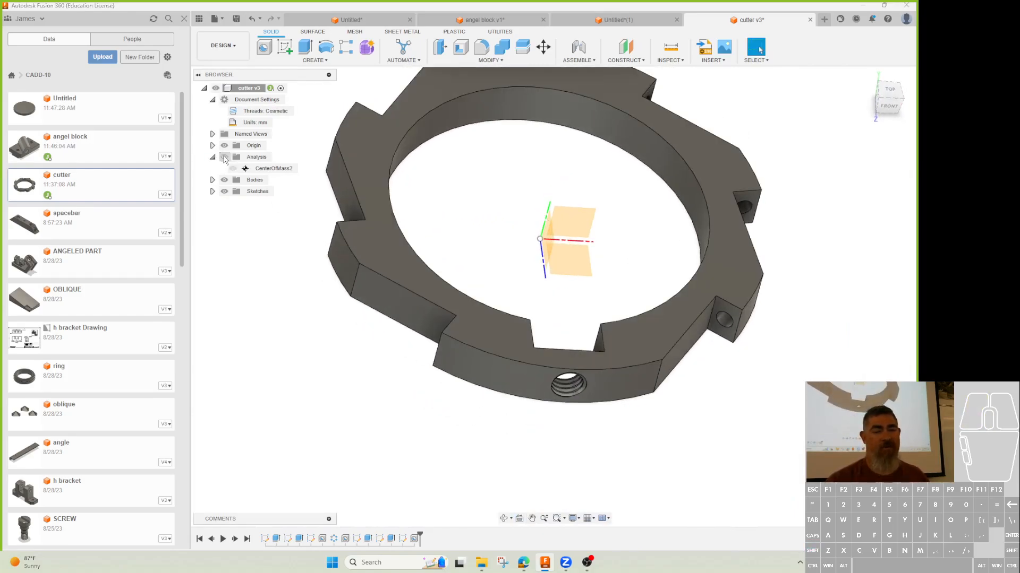
{"action": "mouse_move", "coordinate": [380, 439]}
{"action": "middle_mouse_down", "text": "shift"}
{"action": "mouse_move", "coordinate": [403, 437]}
{"action": "mouse_move", "coordinate": [378, 458]}
{"action": "middle_mouse_up", "text": "shift"}
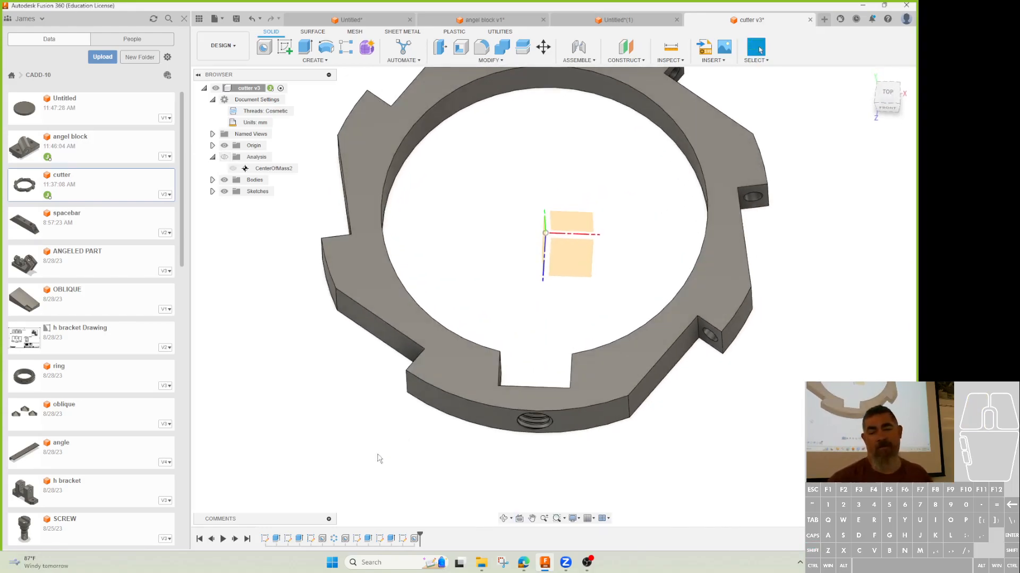
{"action": "left_click", "coordinate": [887, 91]}
{"action": "middle_click_drag", "start_coordinate": [508, 290], "coordinate": [511, 338]}
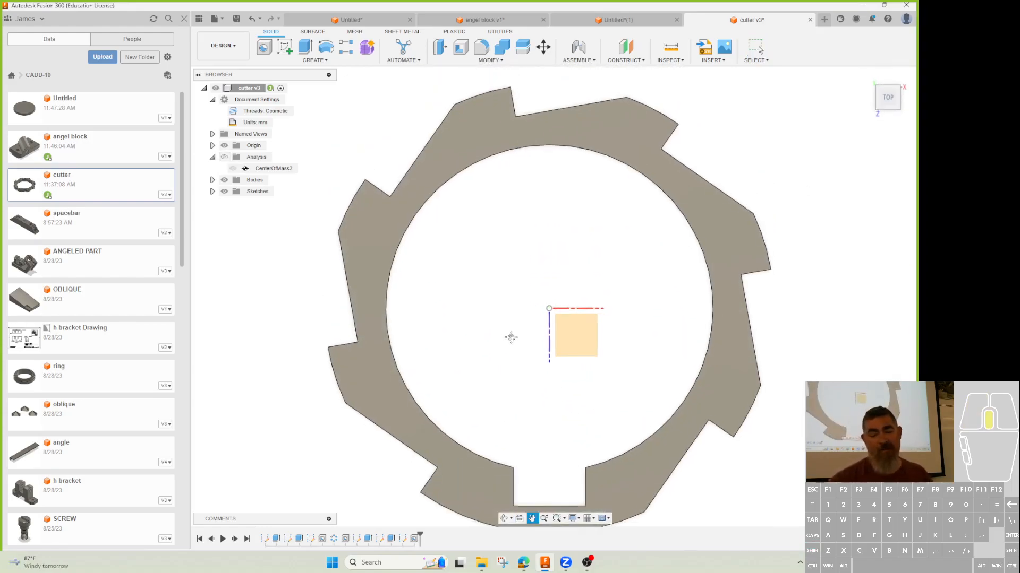
{"action": "scroll", "coordinate": [580, 471], "scroll_direction": "down", "scroll_amount": 1}
{"action": "mouse_move", "coordinate": [580, 471]}
{"action": "middle_mouse_down"}
{"action": "mouse_move", "coordinate": [555, 371]}
{"action": "mouse_move", "coordinate": [552, 386]}
{"action": "middle_mouse_up"}
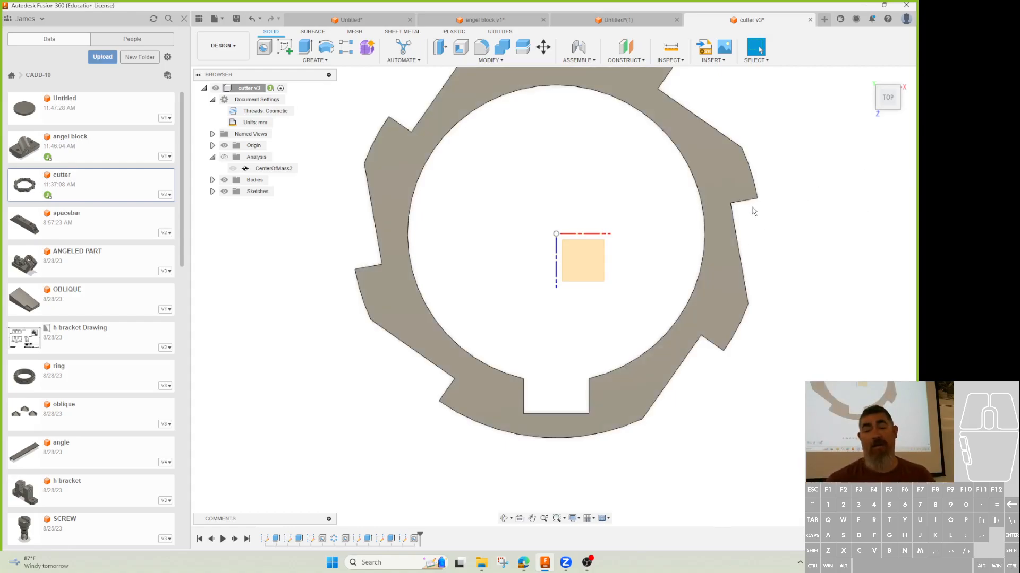
- Move the browser window with the 3.4.3 cutter exercise drawing aside and switch back to Fusion 360
{"action": "left_click", "coordinate": [862, 5]}
{"action": "mouse_move", "coordinate": [528, 567]}
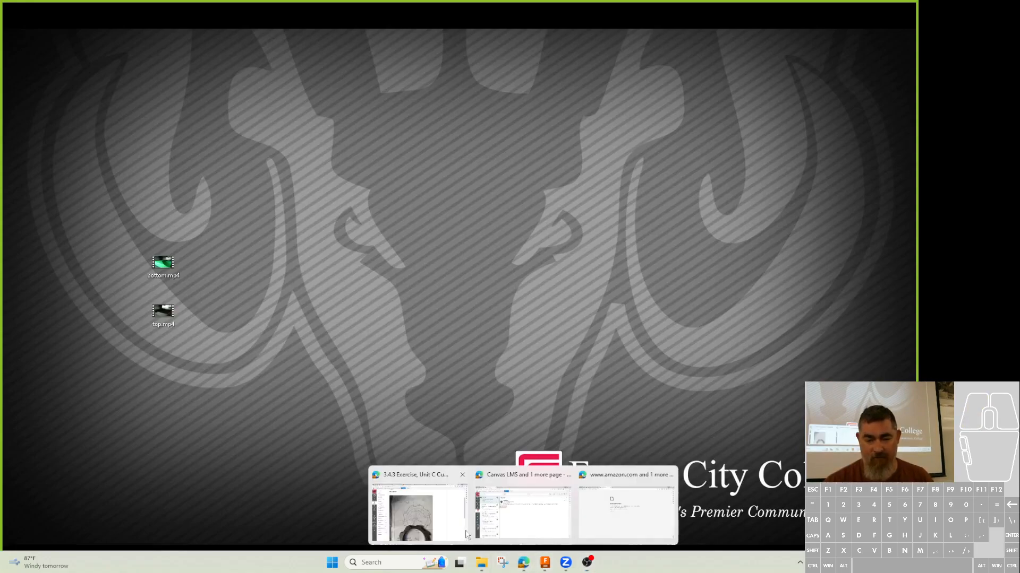
{"action": "left_click", "coordinate": [447, 526]}
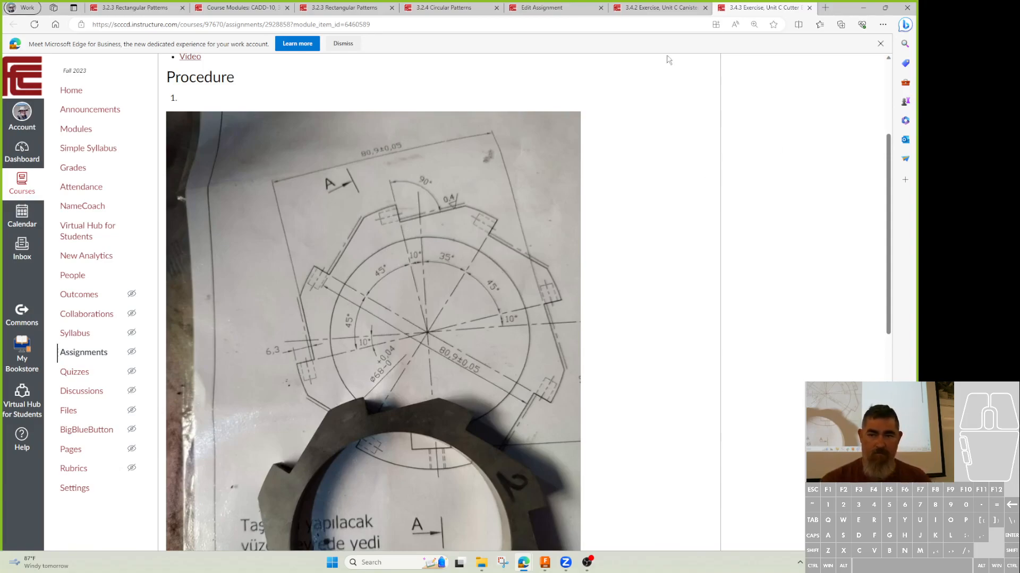
{"action": "left_click_drag", "start_coordinate": [841, 5], "coordinate": [741, 4]}
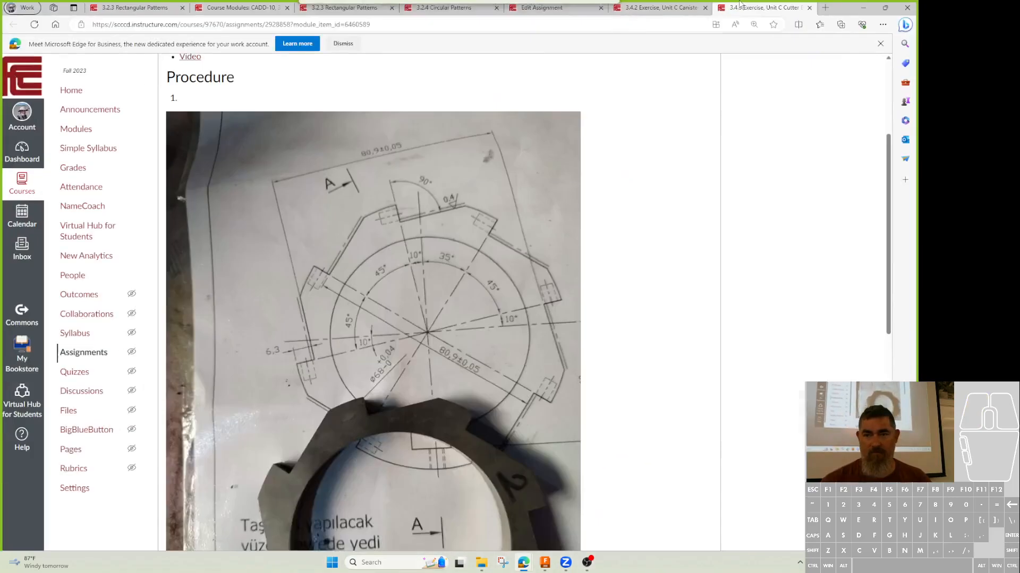
{"action": "left_click", "coordinate": [863, 7]}
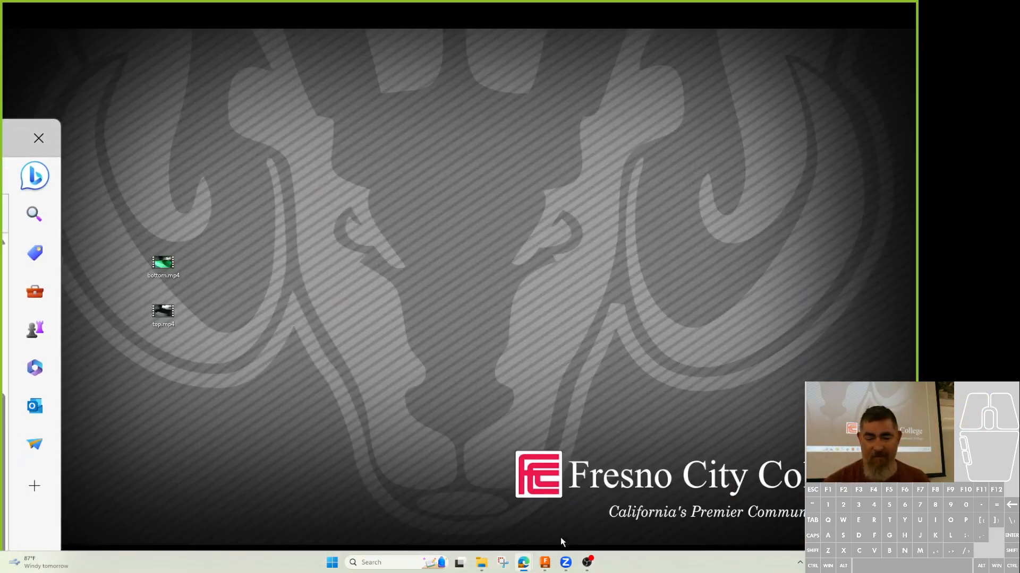
{"action": "left_click", "coordinate": [544, 562]}
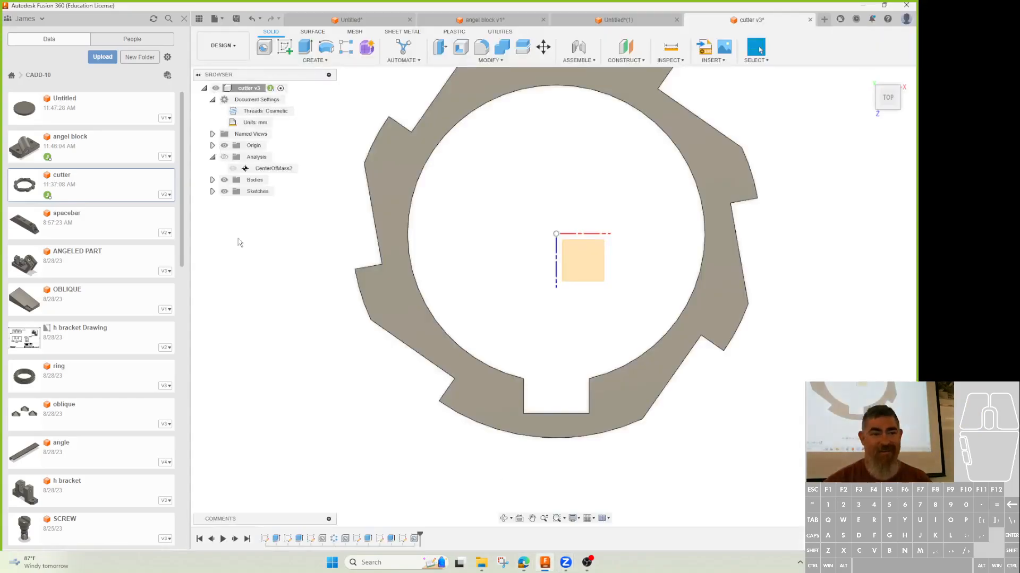
- Create a new design and start a sketch on the horizontal plane
{"action": "left_click", "coordinate": [215, 18]}
{"action": "left_click", "coordinate": [234, 30]}
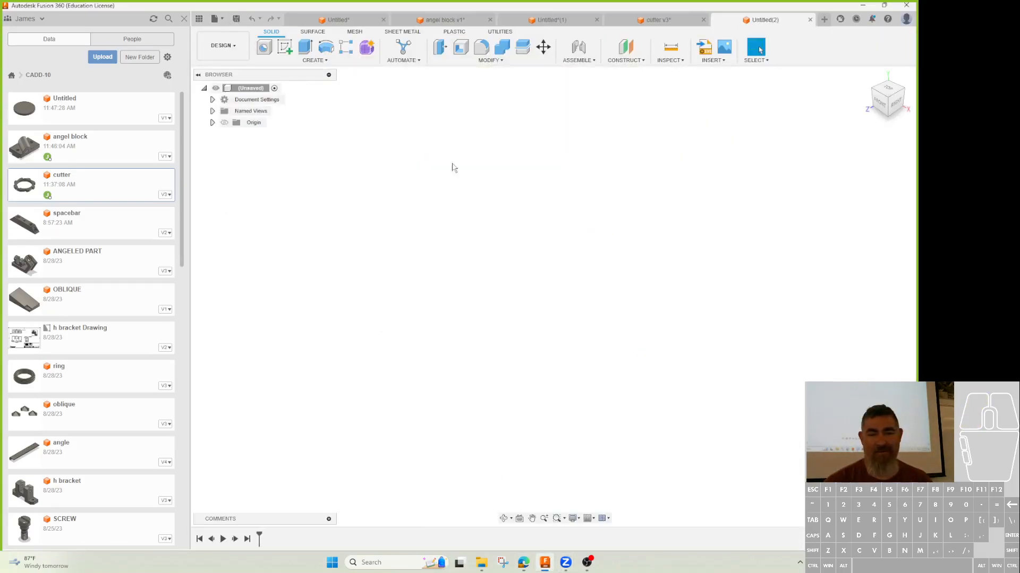
{"action": "left_click", "coordinate": [262, 47]}
{"action": "left_click", "coordinate": [555, 322]}
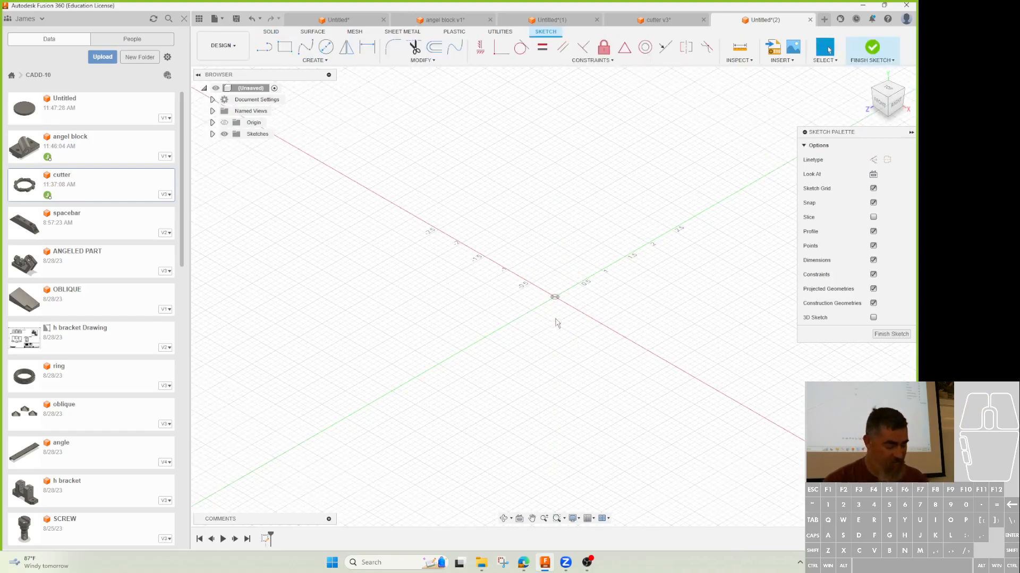
- Sketch a circle about 5.69 in in diameter centred on the origin, and add a diameter dimension to it
{"action": "key", "text": "c"}
{"action": "left_click", "coordinate": [555, 297]}
{"action": "left_click", "coordinate": [602, 393]}
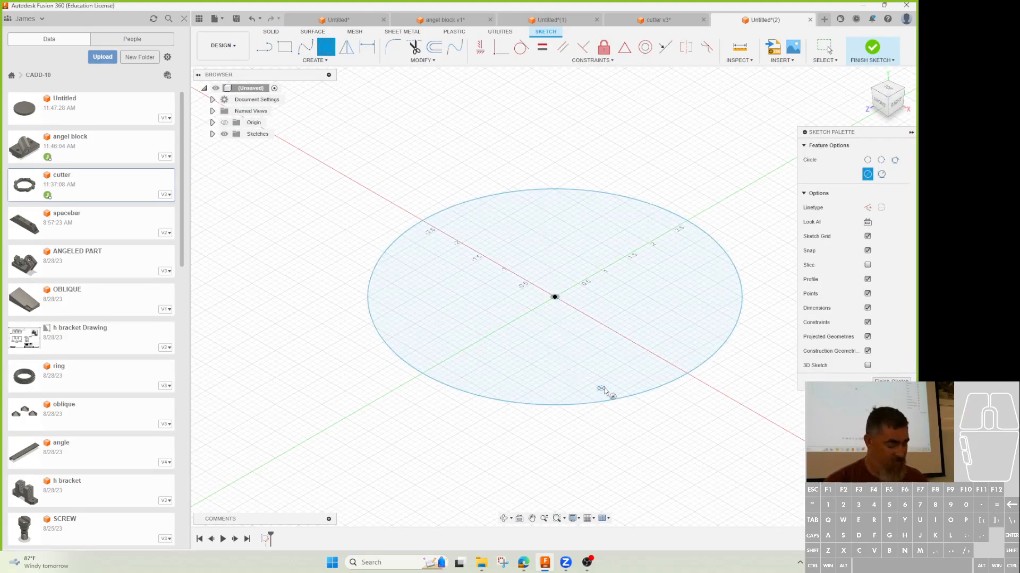
{"action": "key", "text": "d"}
{"action": "left_click", "coordinate": [618, 402]}
{"action": "left_click", "coordinate": [654, 437]}
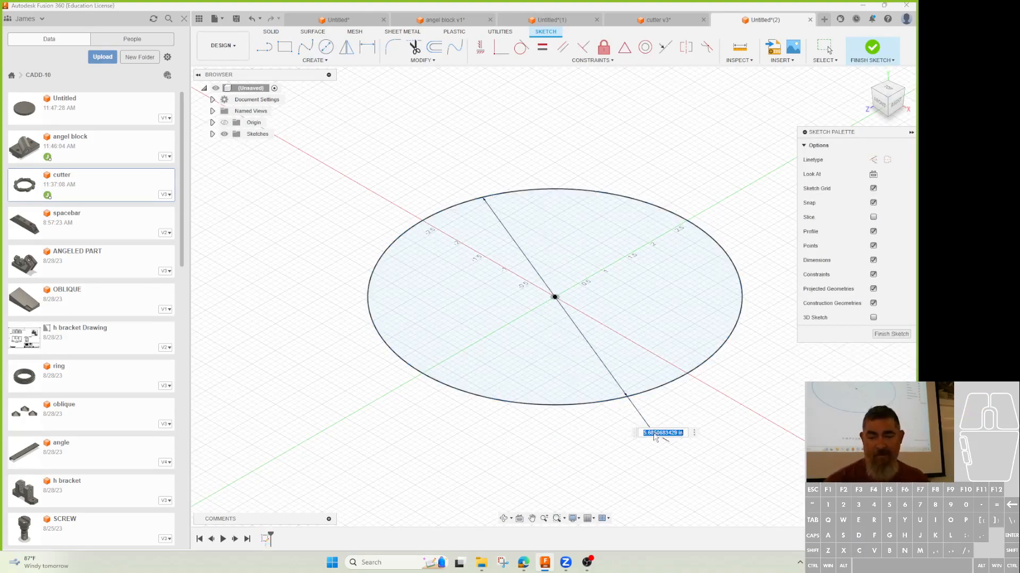
{"action": "mouse_move", "coordinate": [0, 133]}
{"action": "left_mouse_down"}
{"action": "mouse_move", "coordinate": [415, 181]}
{"action": "mouse_move", "coordinate": [534, 60]}
{"action": "left_mouse_up"}
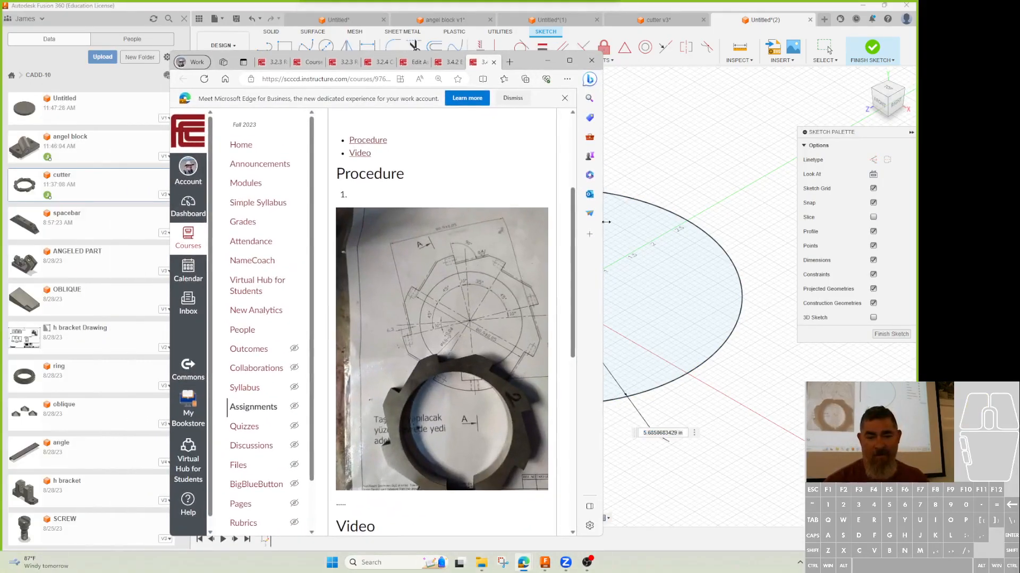
{"action": "left_click", "coordinate": [664, 436]}
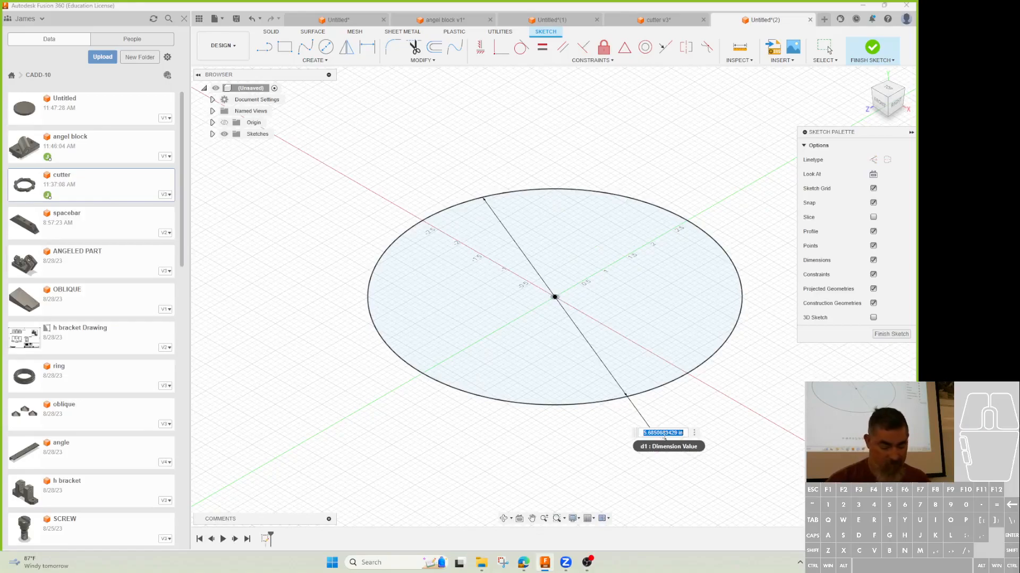
{"action": "type", "text": "("}
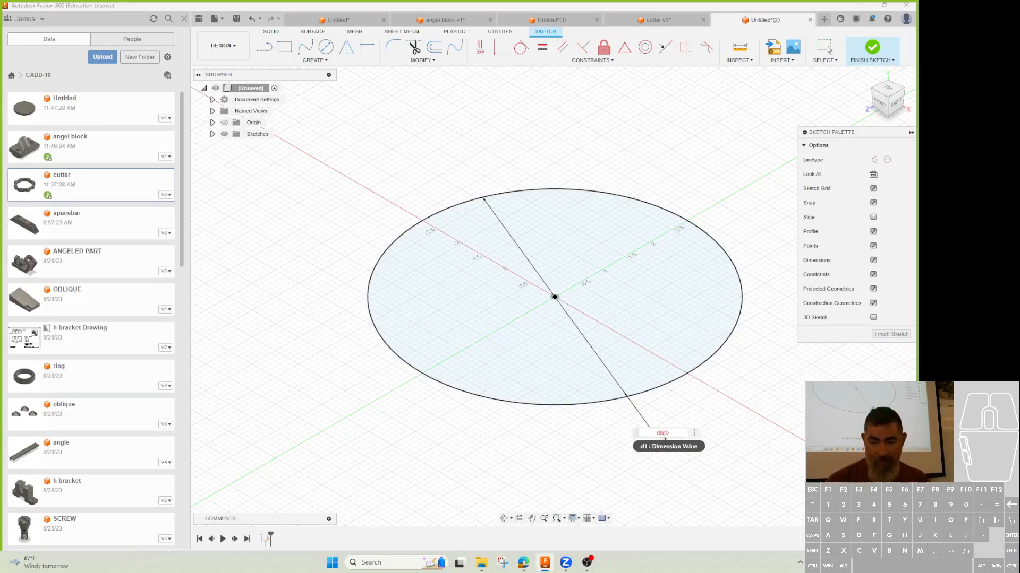
{"action": "type", "text": "89.5/2"}
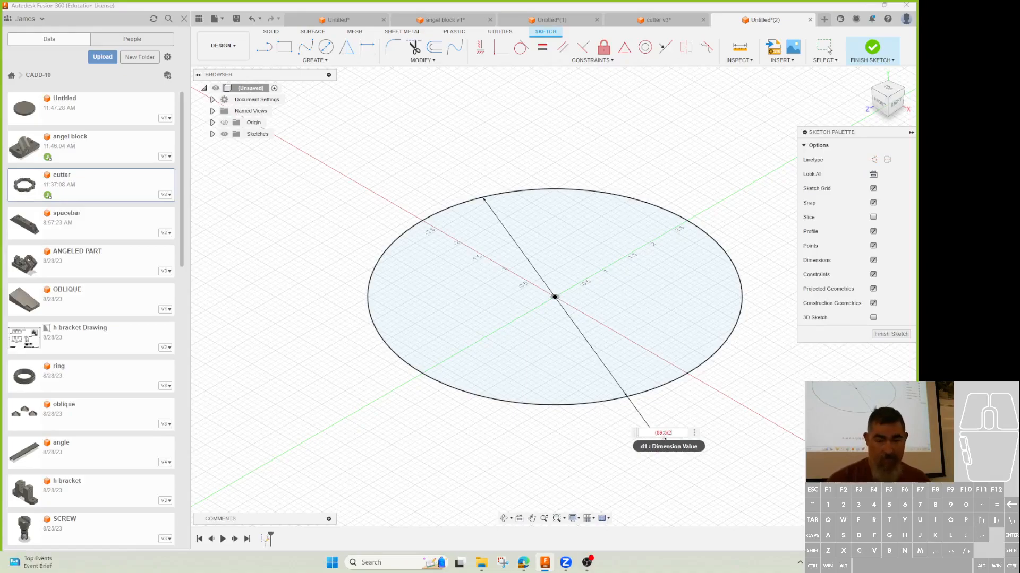
{"action": "key", "text": "BackSpace"}
{"action": "key", "text": "BackSpace"}
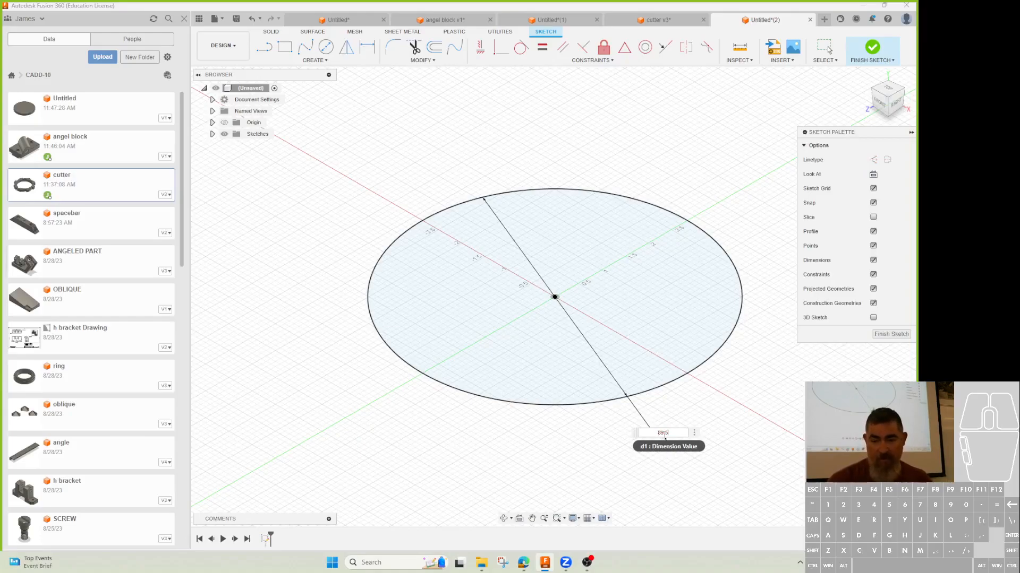
- Check the cutter exercise drawing in the browser and, back in Fusion 360, set the circle's diameter to 80.9+(2*6.3)
{"action": "left_click", "coordinate": [545, 563]}
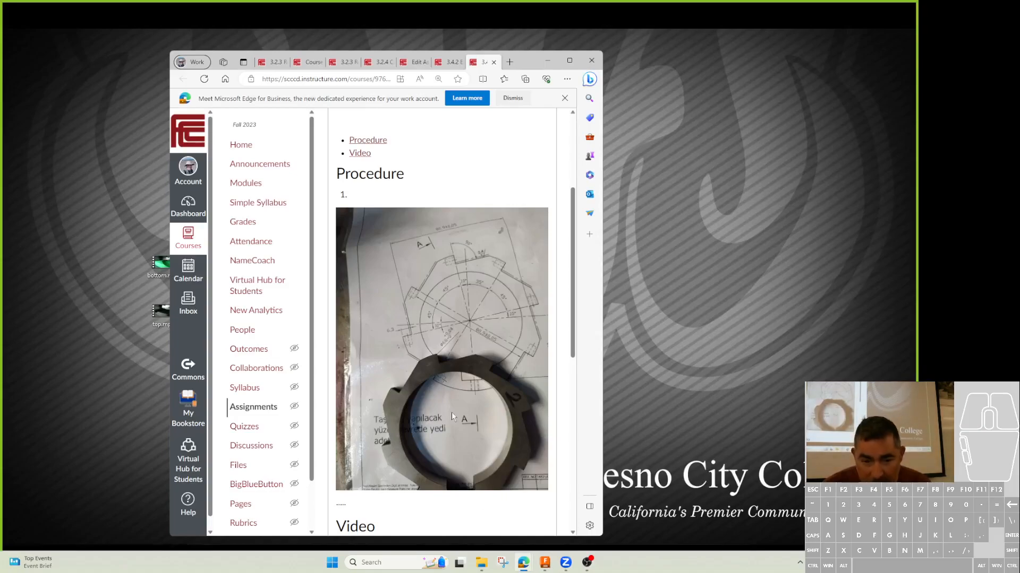
{"action": "left_click", "coordinate": [569, 60]}
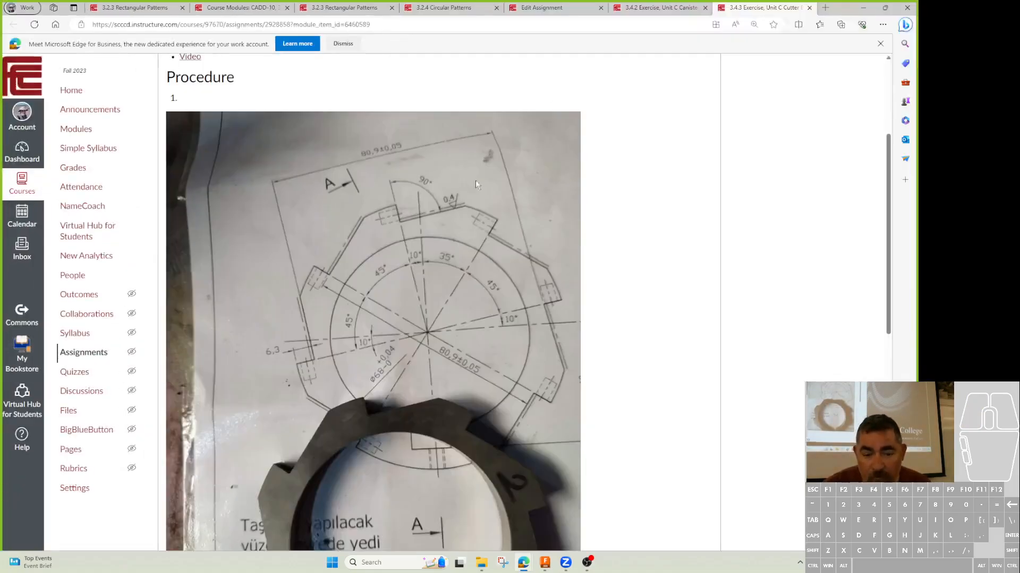
{"action": "left_click", "coordinate": [544, 563]}
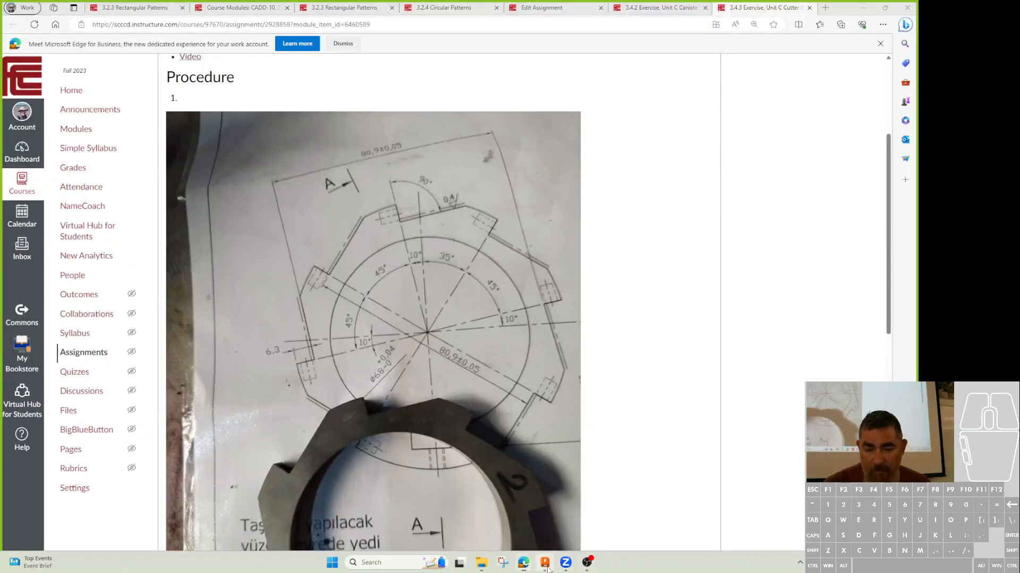
{"action": "double_click", "coordinate": [662, 433]}
{"action": "type", "text": "80.5"}
{"action": "type", "text": "+("}
{"action": "type", "text": "2*3"}
{"action": "key", "text": "BackSpace"}
{"action": "type", "text": "6.3)"}
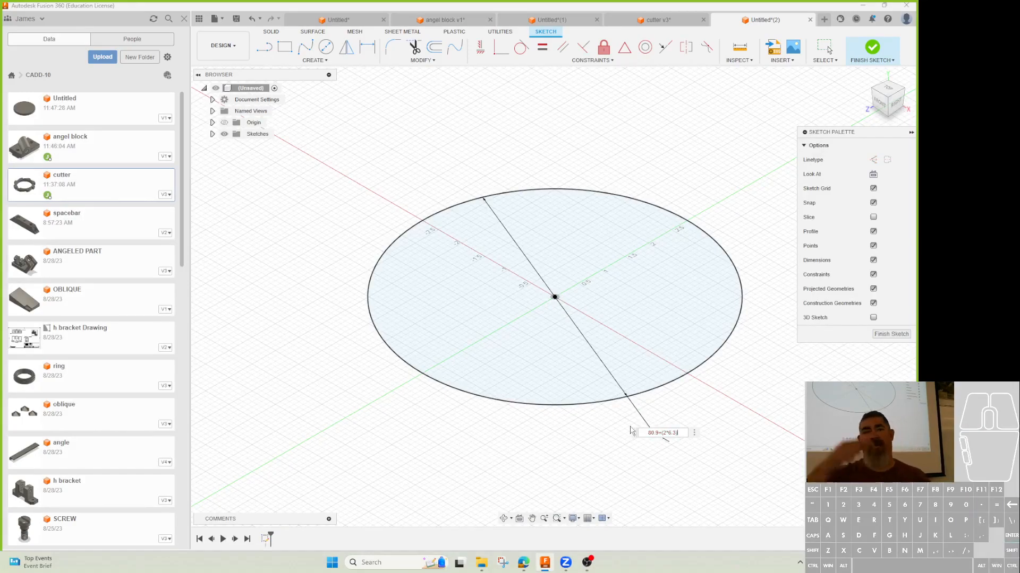
{"action": "key", "text": "Return"}
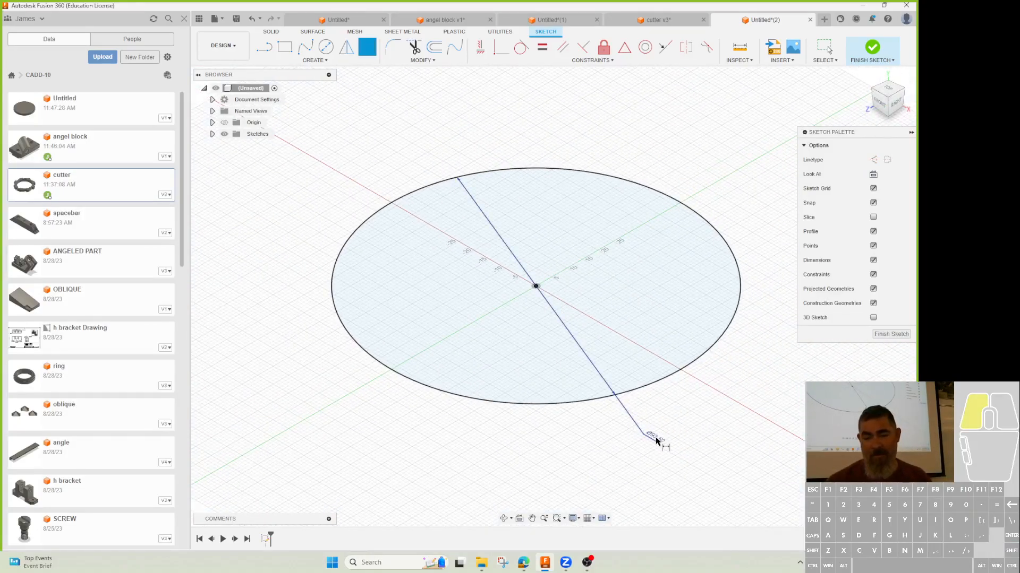
- Change the units in the circle's diameter expression to millimetres, giving 80.9mm + ((2 * 6.3) * 1mm)
{"action": "double_click", "coordinate": [658, 438]}
{"action": "left_click", "coordinate": [661, 434]}
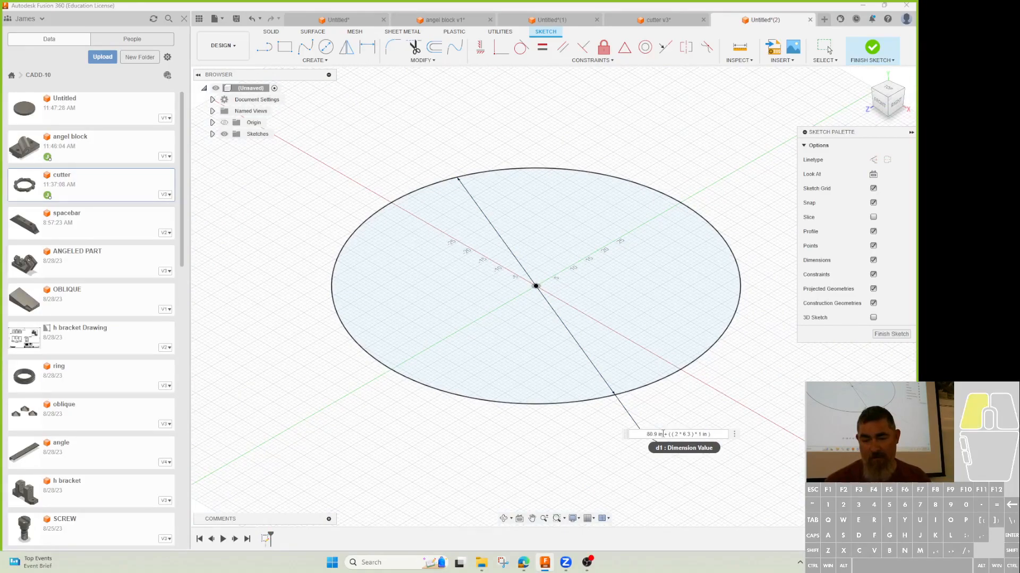
{"action": "key", "text": "BackSpace"}
{"action": "key", "text": "BackSpace"}
{"action": "type", "text": "M"}
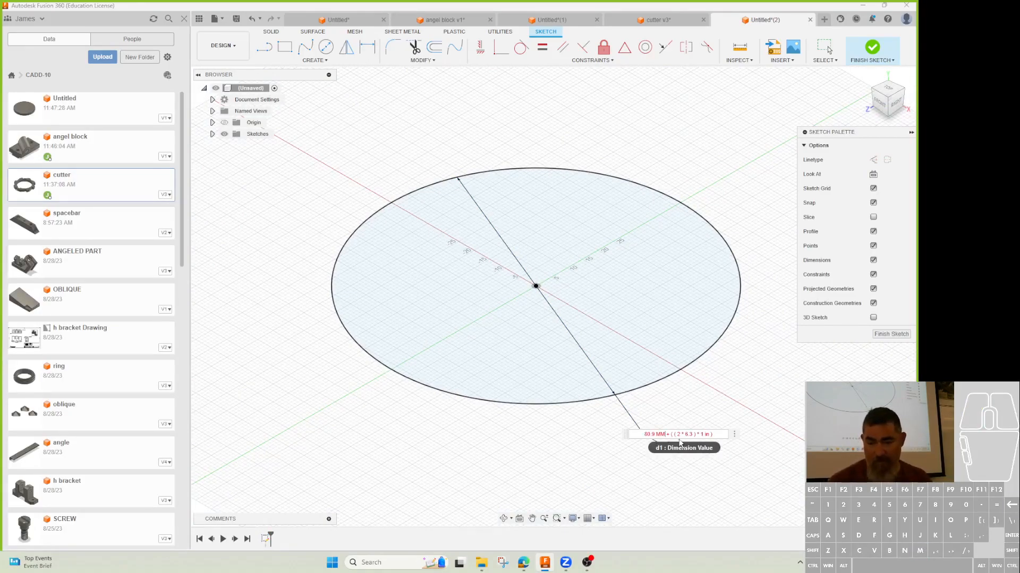
{"action": "type", "text": "m"}
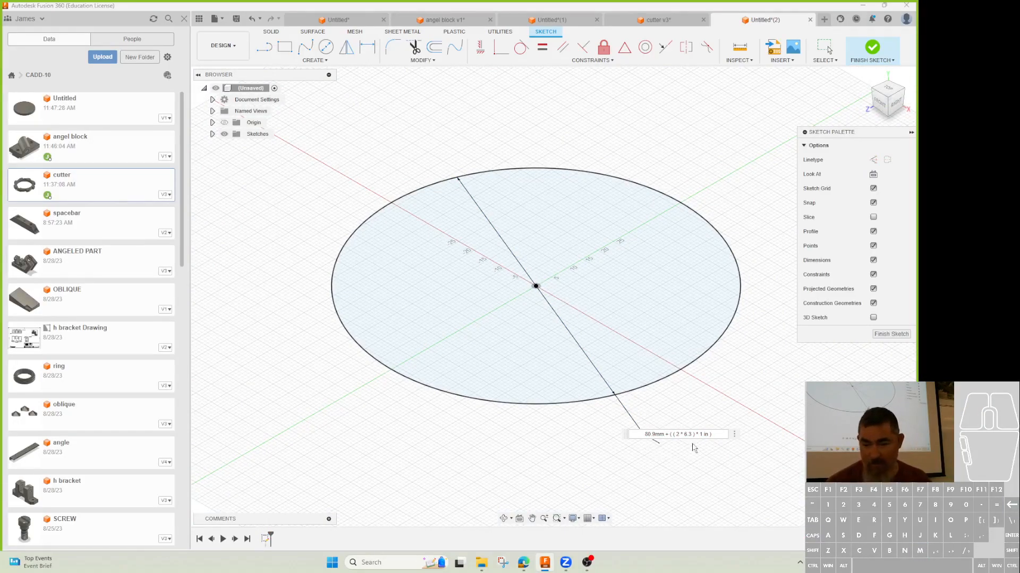
{"action": "double_click", "coordinate": [705, 435]}
{"action": "type", "text": "mm"}
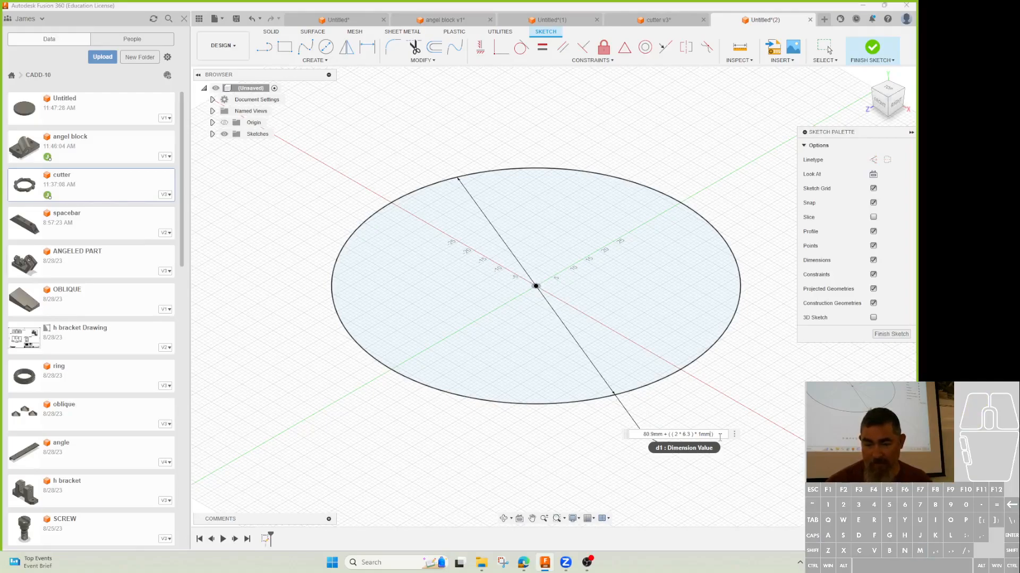
{"action": "key", "text": "Return"}
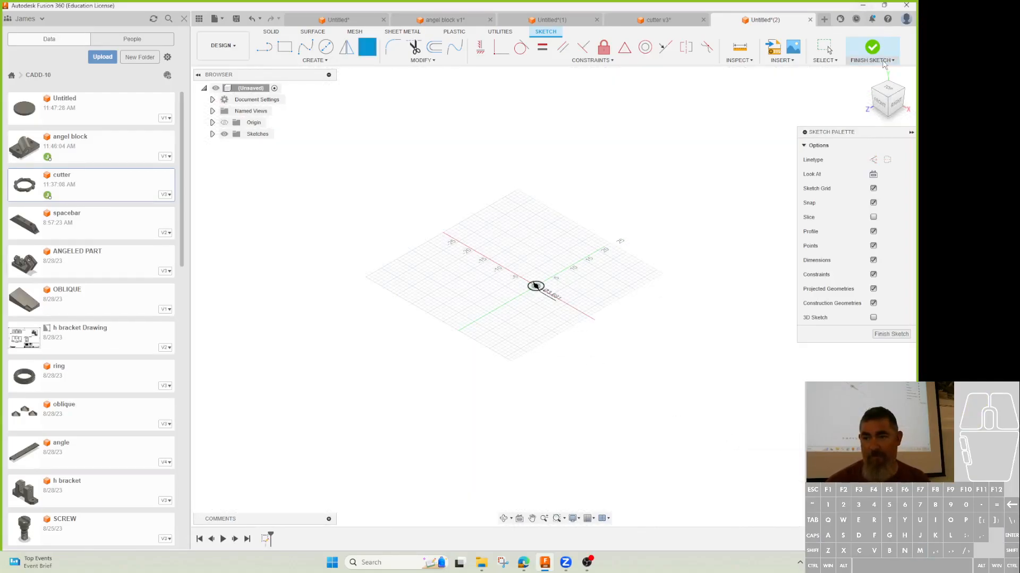
- Finish the sketch and extrude the circle 0.50 in as a new body
{"action": "left_click", "coordinate": [871, 47]}
{"action": "left_click", "coordinate": [305, 47]}
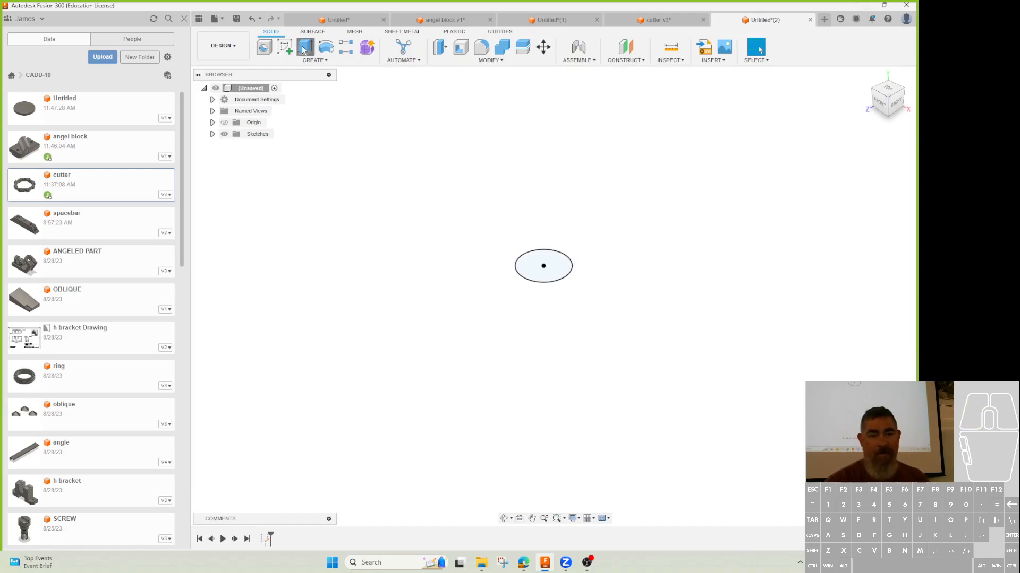
{"action": "left_click_drag", "start_coordinate": [539, 260], "coordinate": [542, 247]}
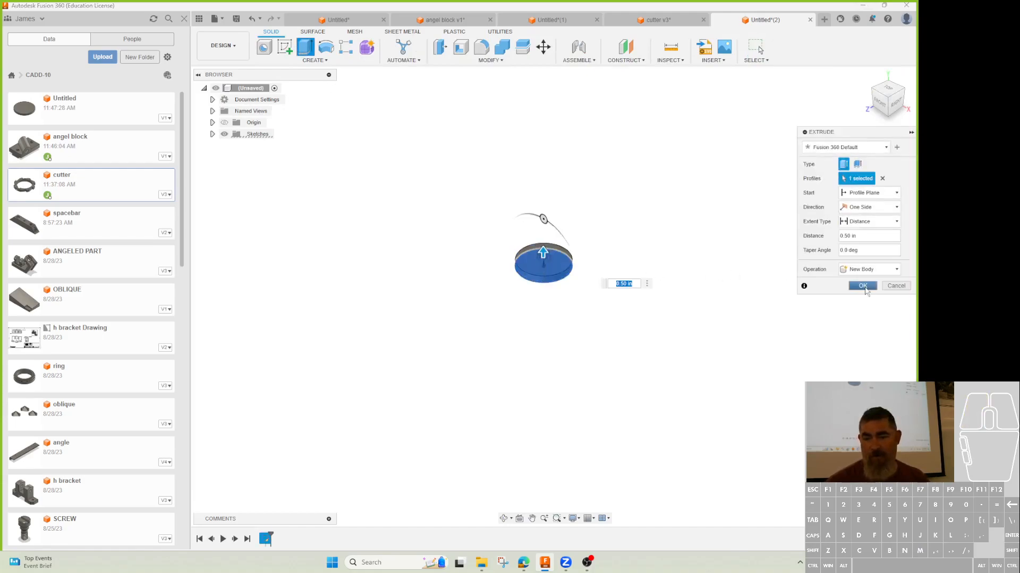
{"action": "left_click", "coordinate": [864, 287]}
- Change the document units to millimetres
{"action": "left_click", "coordinate": [289, 107]}
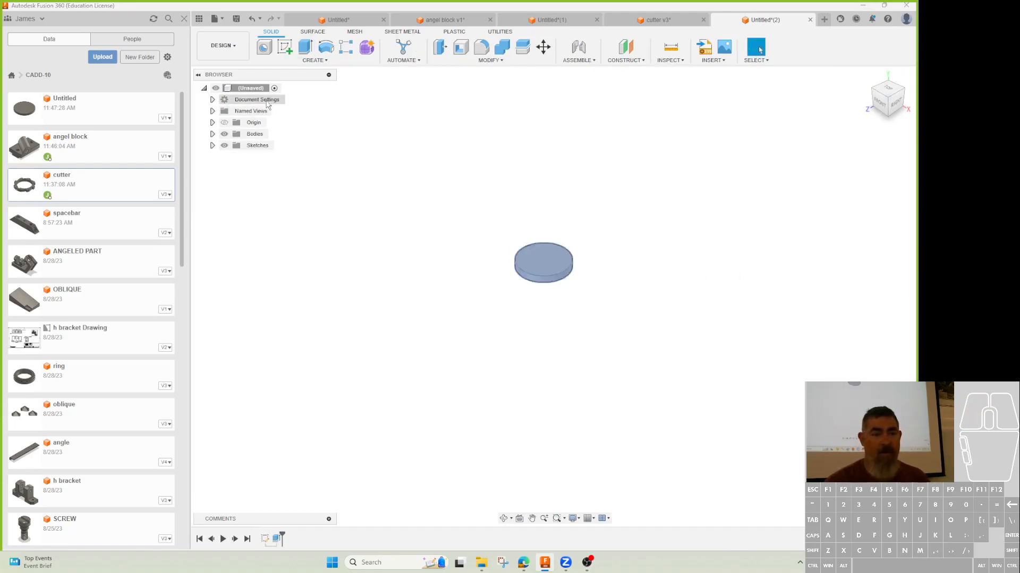
{"action": "left_click", "coordinate": [212, 99]}
{"action": "left_click", "coordinate": [233, 111]}
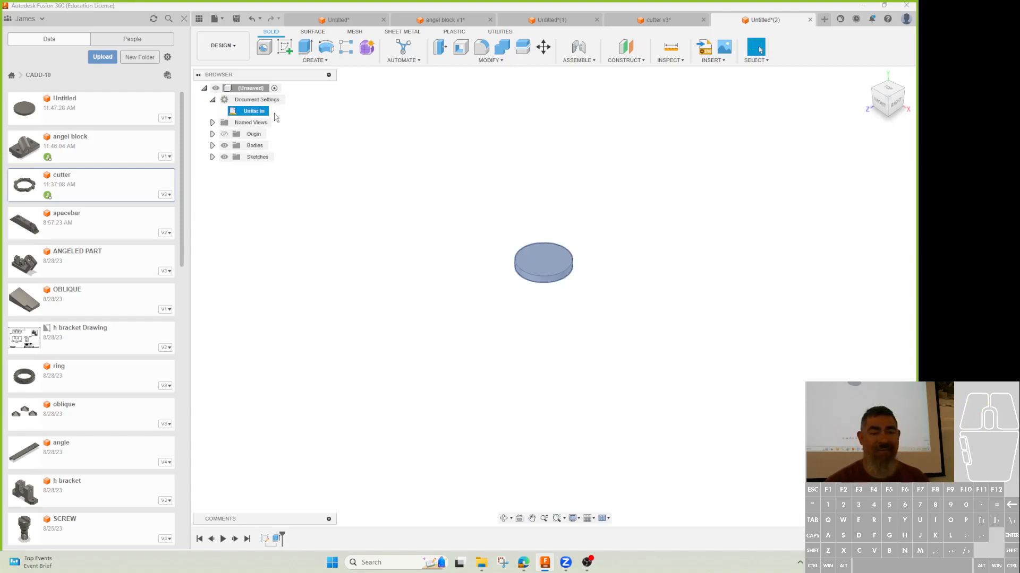
{"action": "left_click", "coordinate": [274, 111]}
{"action": "left_click", "coordinate": [871, 145]}
{"action": "left_click", "coordinate": [860, 154]}
{"action": "left_click", "coordinate": [861, 175]}
- Start a sketch on the disc's upper face and draw a notch at the rim from a short line and a perpendicular line about 24.6 mm long
{"action": "left_click", "coordinate": [578, 237]}
{"action": "left_click", "coordinate": [287, 48]}
{"action": "left_click", "coordinate": [513, 272]}
{"action": "left_click", "coordinate": [887, 91]}
{"action": "left_click", "coordinate": [866, 76]}
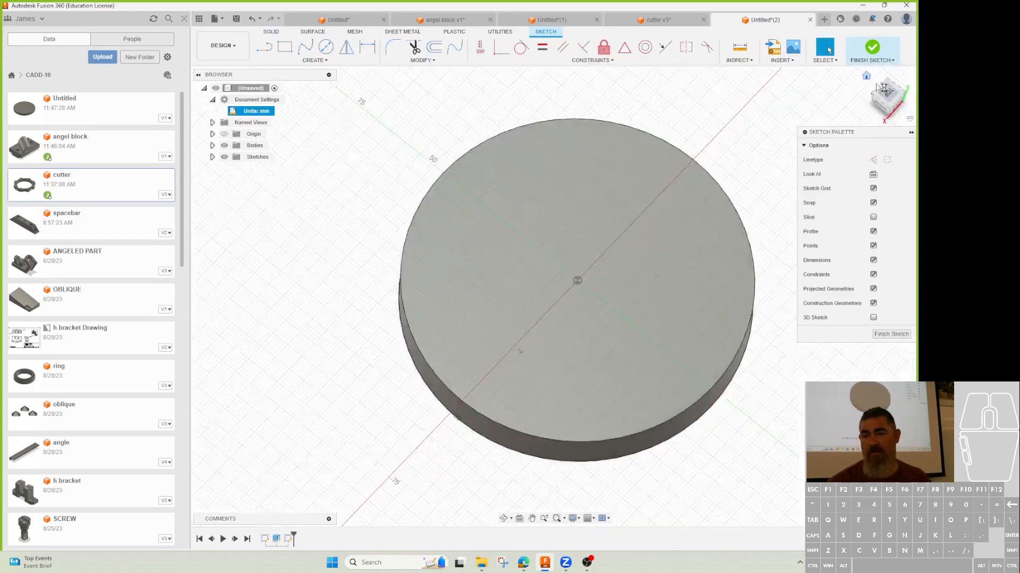
{"action": "middle_click_drag", "start_coordinate": [553, 332], "coordinate": [576, 377], "text": "shift"}
{"action": "key", "text": "l"}
{"action": "left_click", "coordinate": [509, 80]}
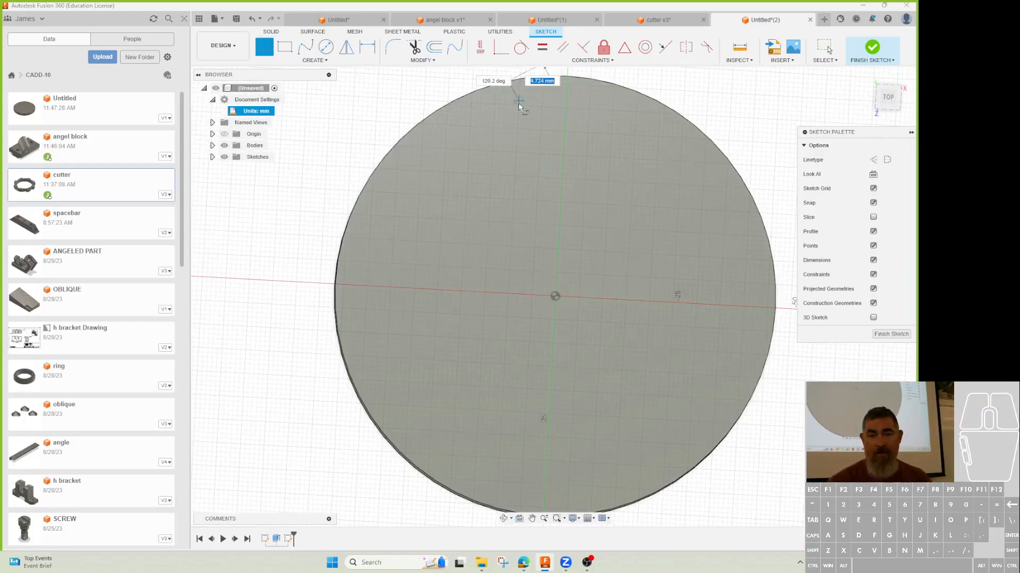
{"action": "left_click", "coordinate": [522, 123]}
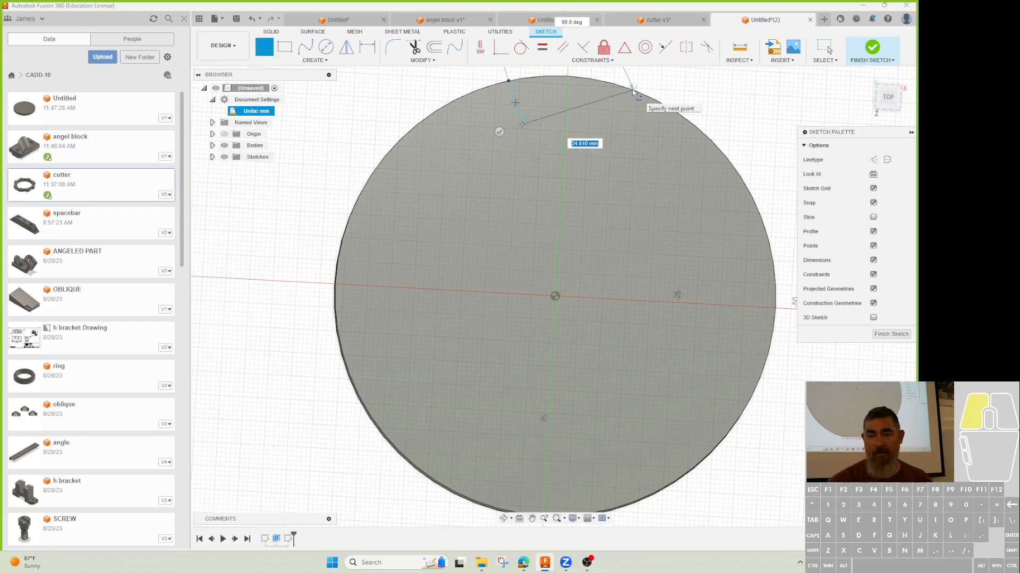
{"action": "left_click", "coordinate": [633, 89]}
{"action": "key", "text": "Escape"}
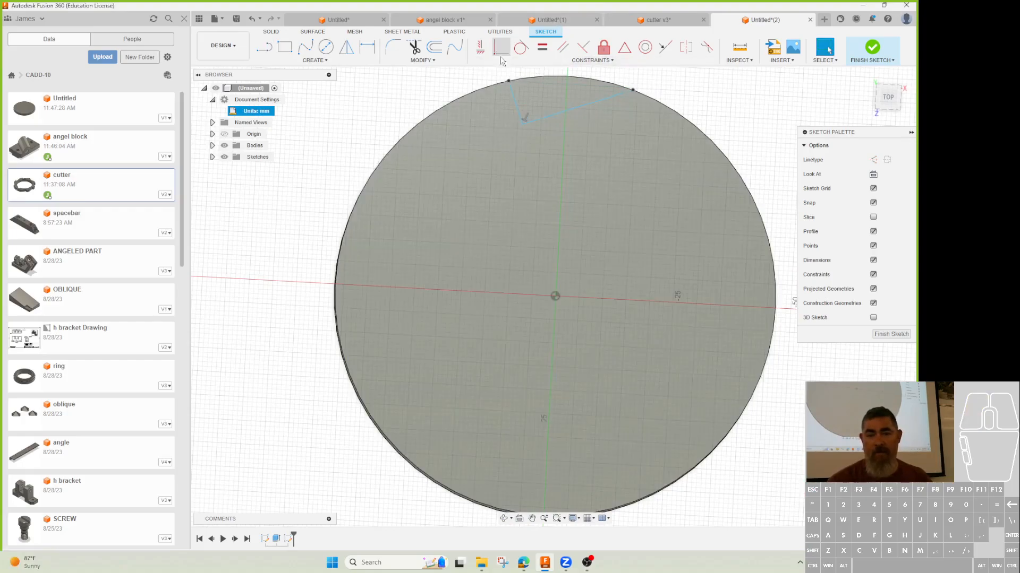
- Apply a coincident constraint between the notch's short line and the origin
{"action": "left_click", "coordinate": [500, 47]}
{"action": "left_click", "coordinate": [519, 115]}
{"action": "left_click", "coordinate": [555, 297]}
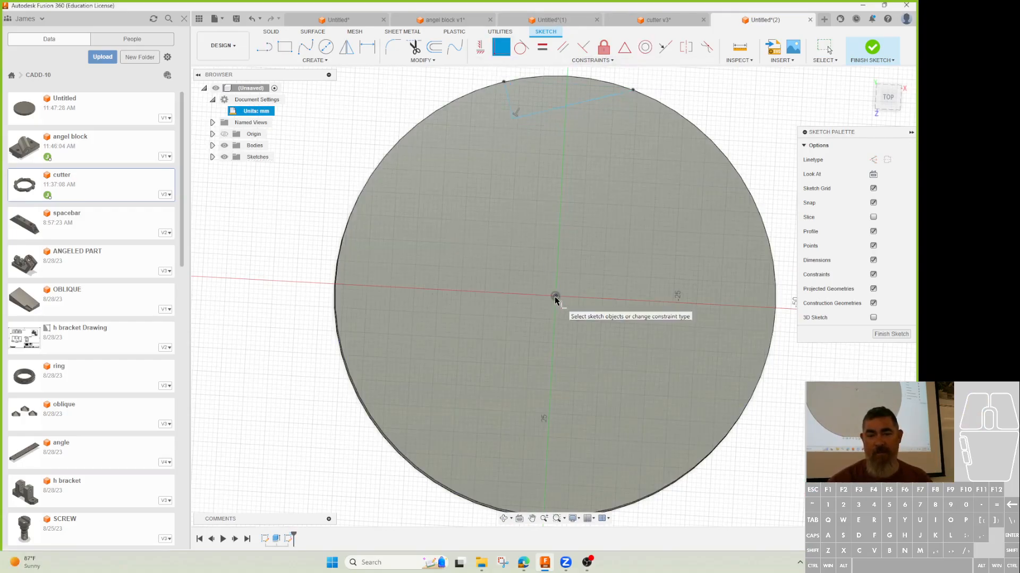
- Draw a vertical line from the origin to the disc's rim, opposite the notch, and convert it to construction geometry
{"action": "key", "text": "l"}
{"action": "left_click", "coordinate": [555, 297]}
{"action": "middle_click_drag", "start_coordinate": [545, 473], "coordinate": [552, 414]}
{"action": "left_click", "coordinate": [549, 456]}
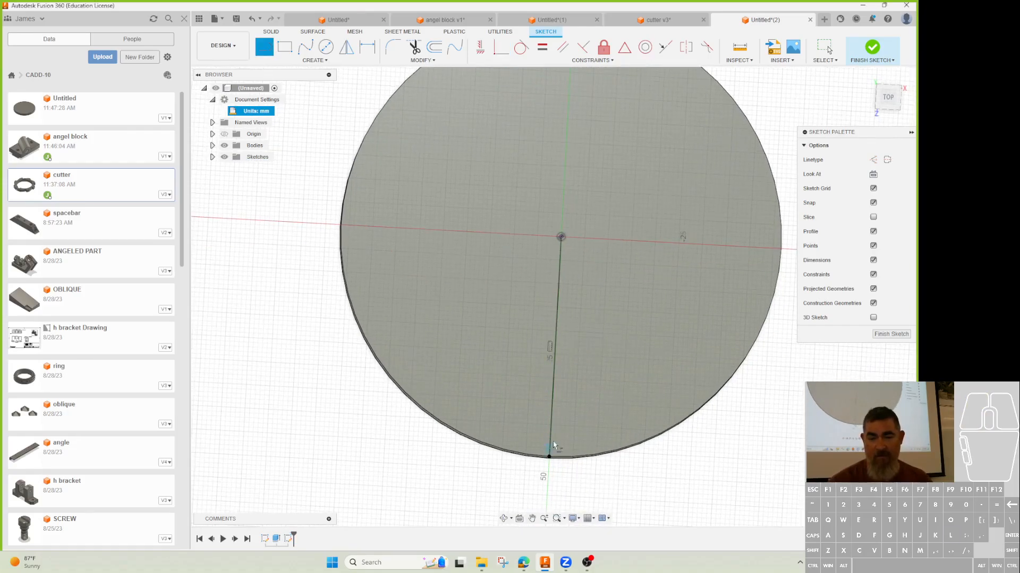
{"action": "key", "text": "Escape"}
{"action": "left_click", "coordinate": [552, 391]}
{"action": "left_click", "coordinate": [873, 160]}
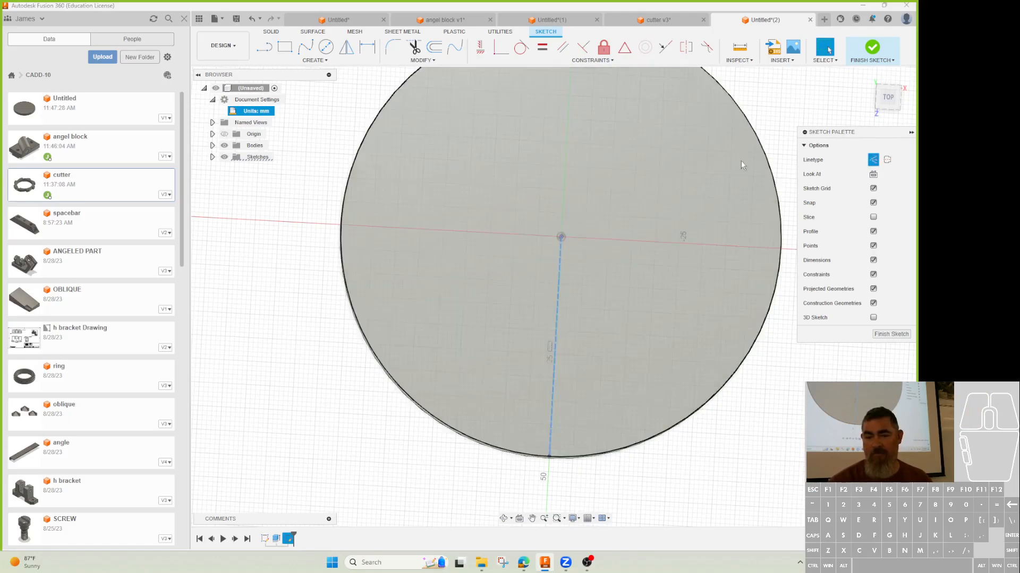
- Dimension the angle between the vertical construction line and the notch's short line as 10 degrees
{"action": "scroll", "coordinate": [747, 164], "scroll_direction": "down", "scroll_amount": 2}
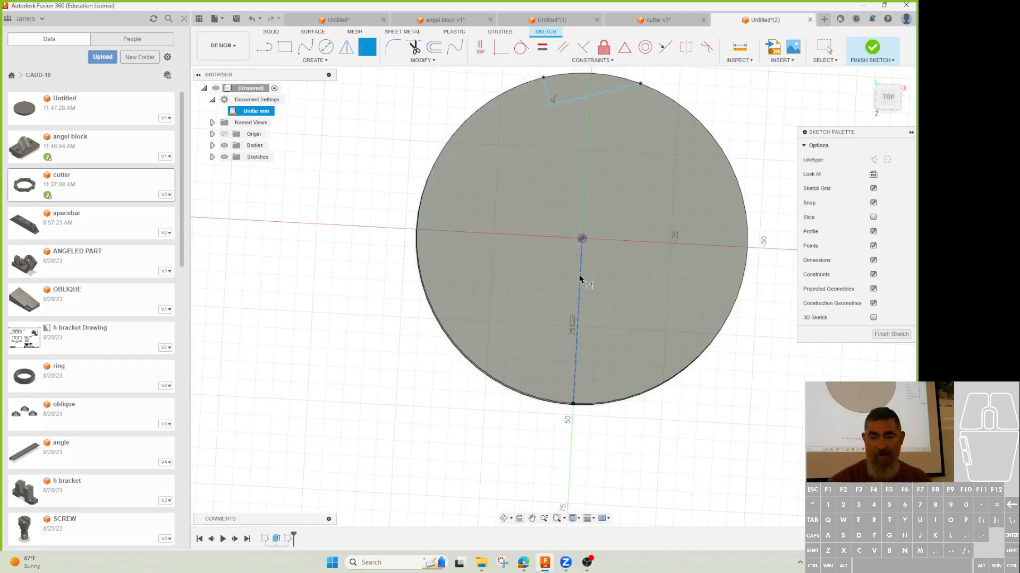
{"action": "left_click", "coordinate": [547, 92]}
{"action": "middle_click_drag", "start_coordinate": [558, 68], "coordinate": [547, 127]}
{"action": "left_click", "coordinate": [549, 118]}
{"action": "type", "text": "10"}
{"action": "key", "text": "Return"}
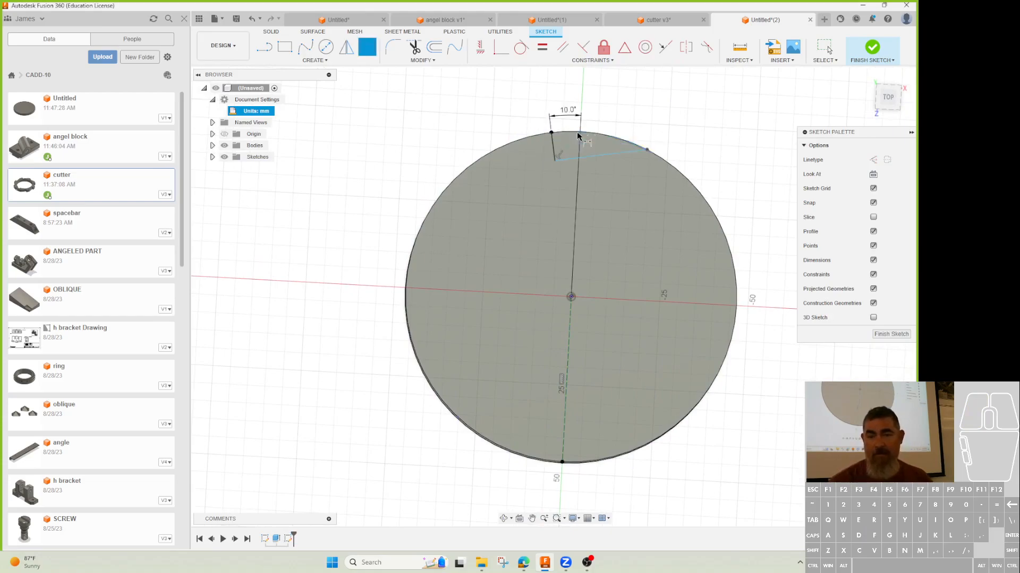
- Dimension the length of the notch's short line as 6.3 mm
{"action": "left_click", "coordinate": [552, 151]}
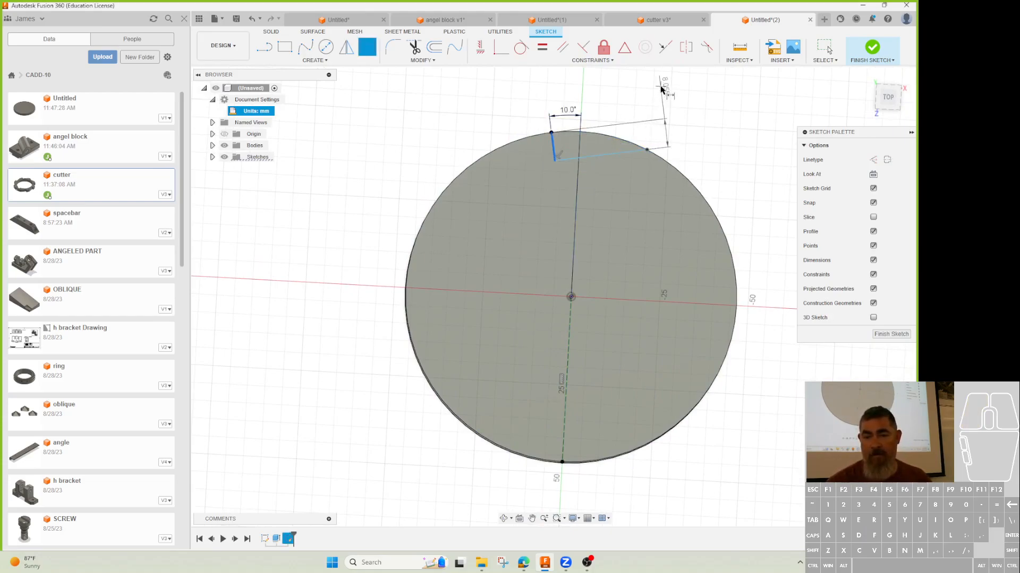
{"action": "left_click", "coordinate": [675, 96]}
{"action": "type", "text": "6"}
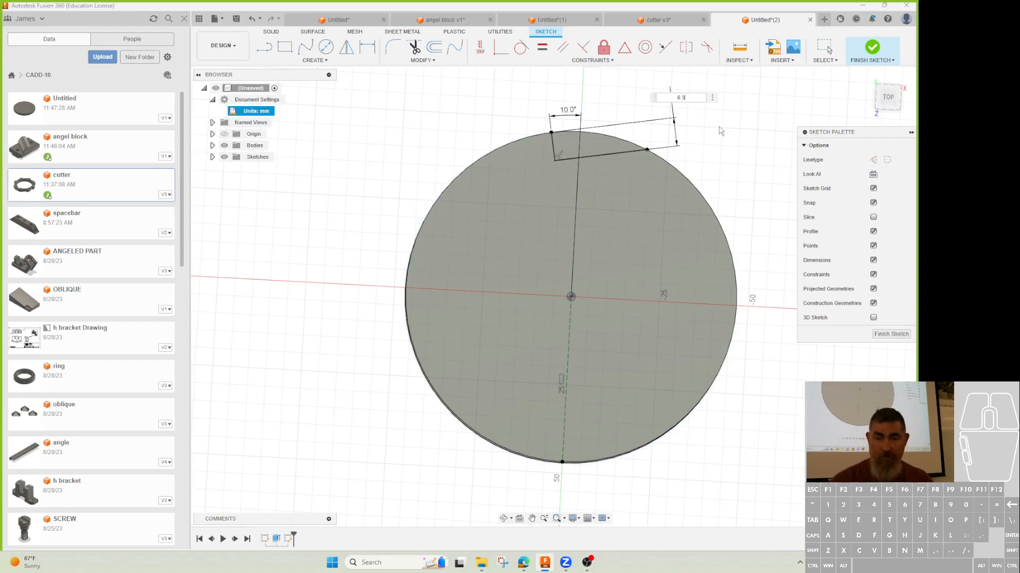
{"action": "type", "text": ".3"}
{"action": "key", "text": "Return"}
- Finish the sketch and extrude the notch profile as a cut with extent All, flipped to run through the disc
{"action": "left_click", "coordinate": [870, 49]}
{"action": "left_click", "coordinate": [306, 47]}
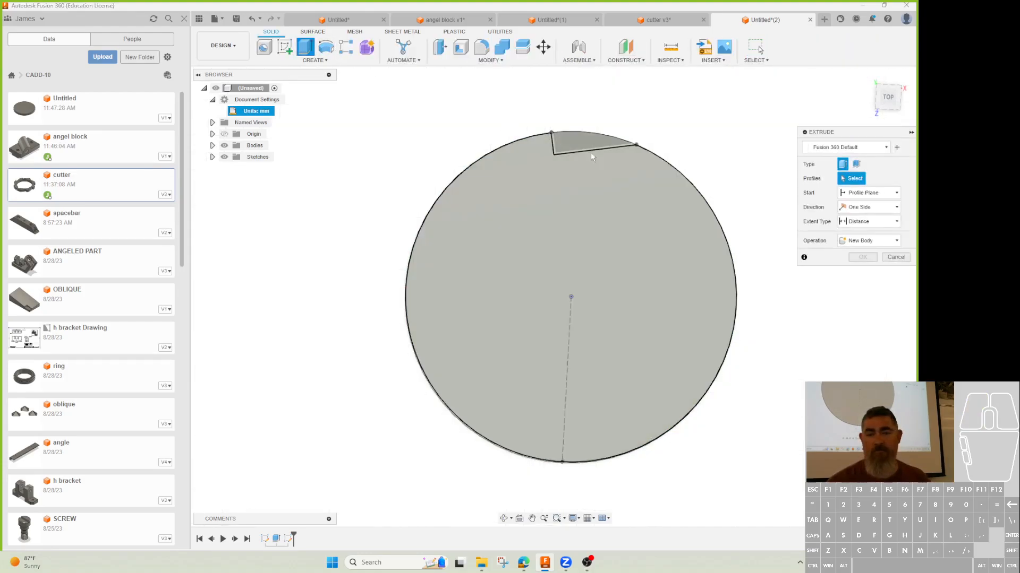
{"action": "left_click", "coordinate": [592, 143]}
{"action": "left_click", "coordinate": [871, 221]}
{"action": "left_click", "coordinate": [860, 251]}
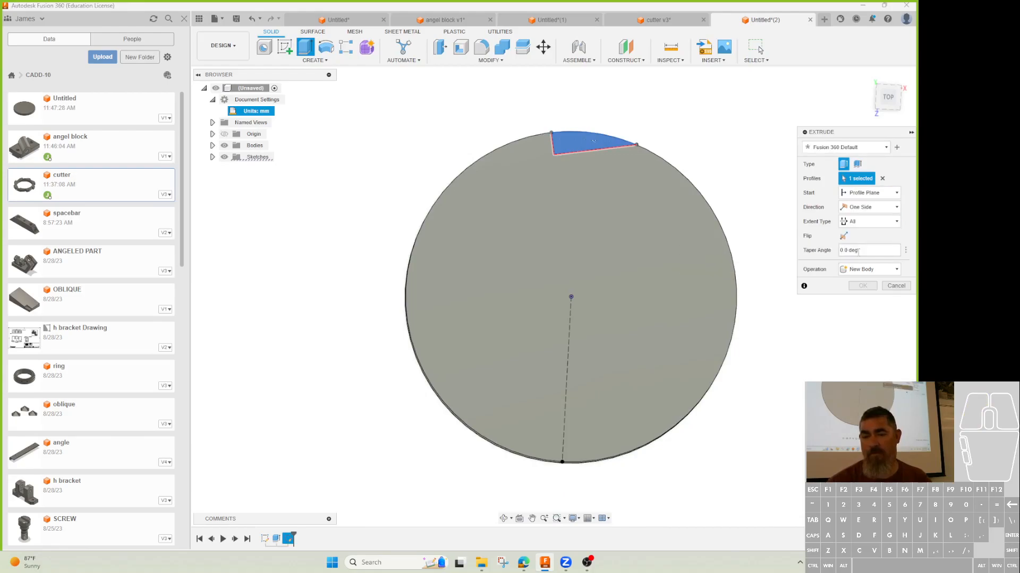
{"action": "left_click", "coordinate": [843, 236]}
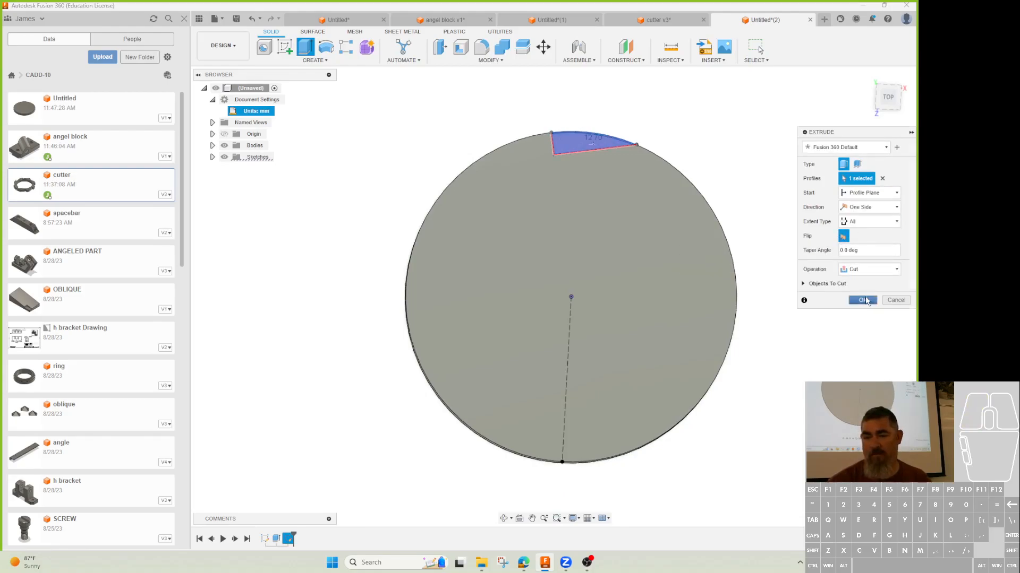
{"action": "left_click", "coordinate": [864, 299]}
- Circular-pattern the notch cut around the disc's rim with Full distribution and quantity 8, suppressing the instance opposite the original notch
{"action": "left_click", "coordinate": [315, 60]}
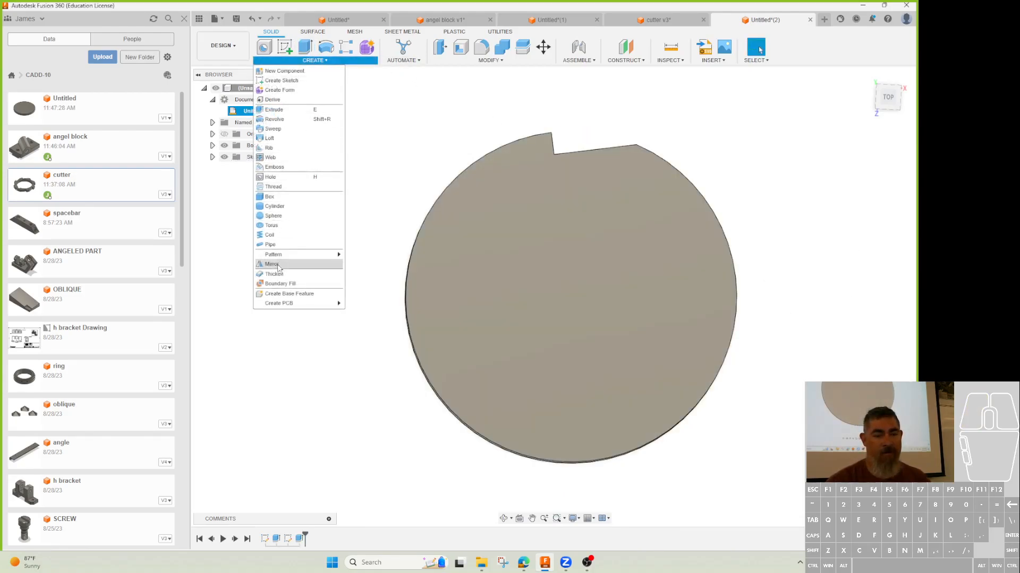
{"action": "mouse_move", "coordinate": [287, 255]}
{"action": "left_click", "coordinate": [367, 264]}
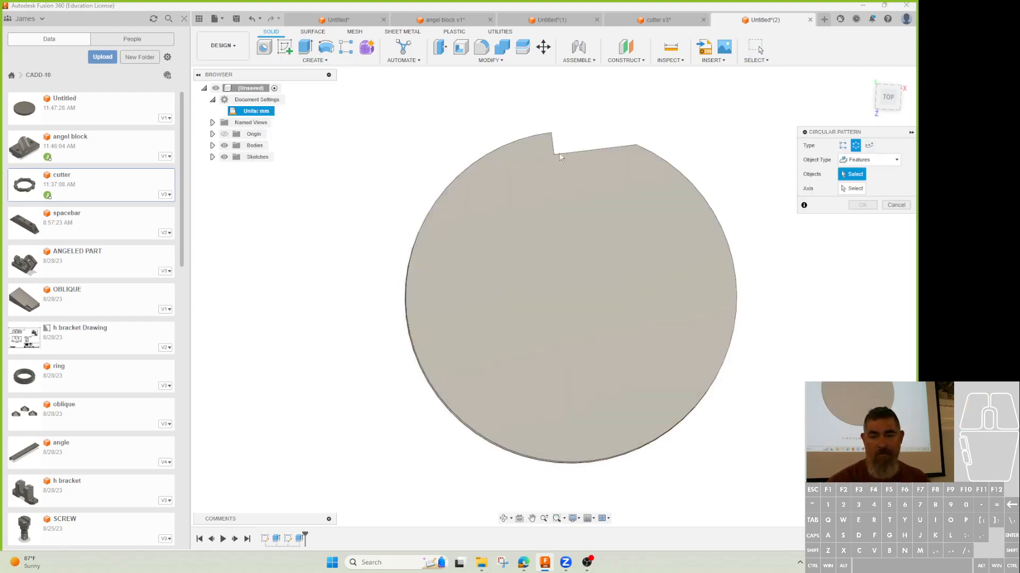
{"action": "left_click", "coordinate": [300, 539]}
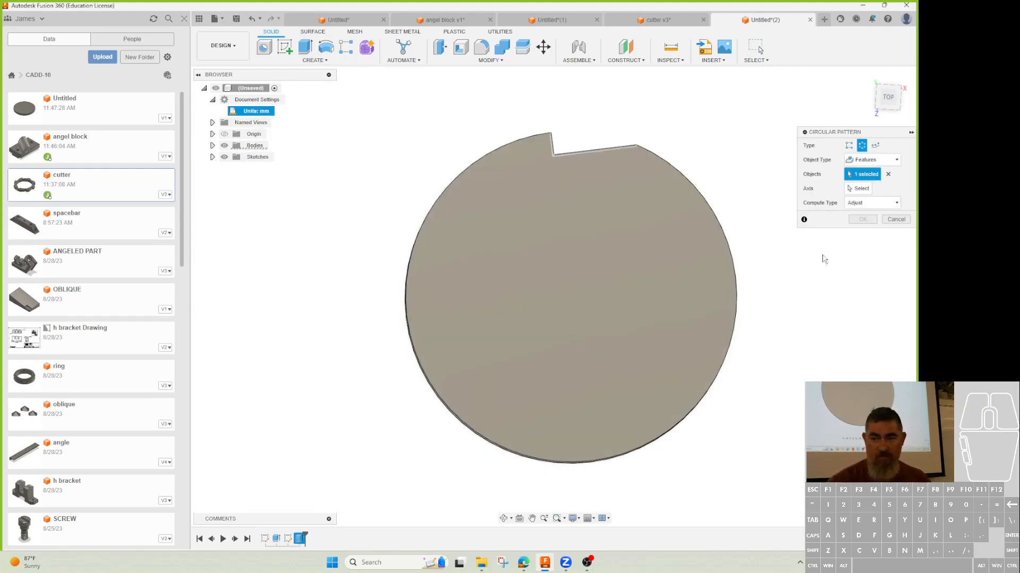
{"action": "left_click", "coordinate": [736, 299]}
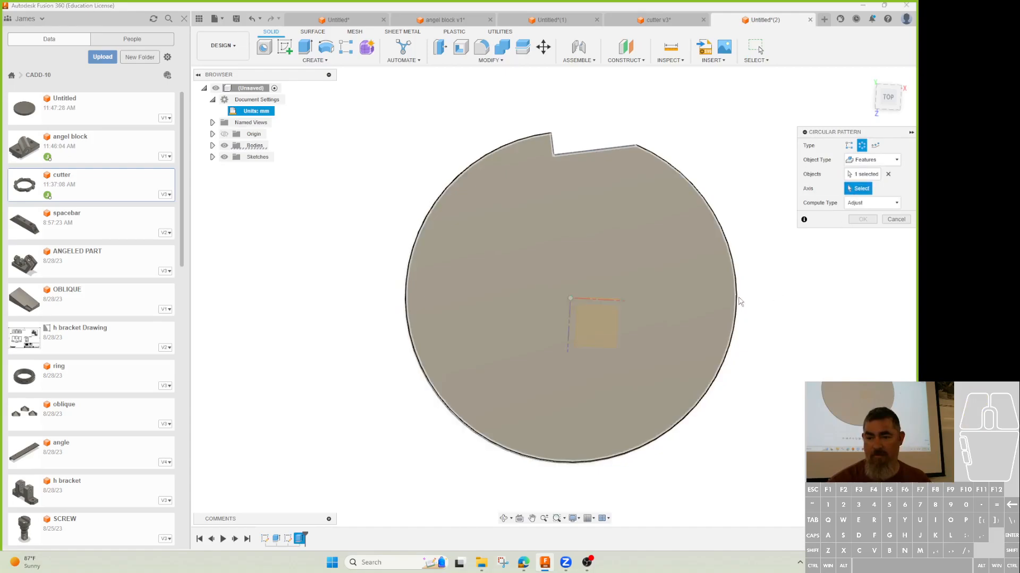
{"action": "left_click", "coordinate": [849, 218]}
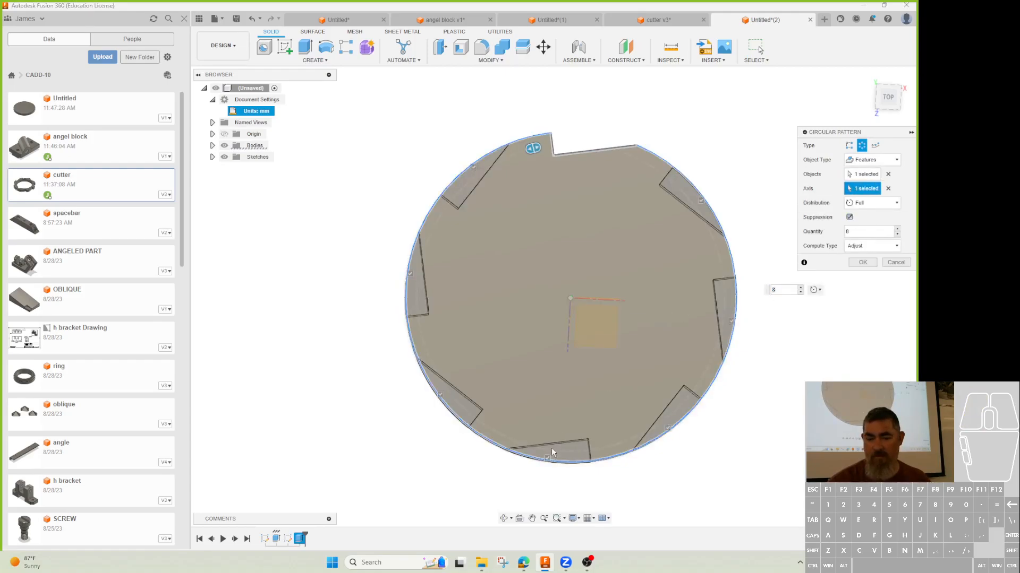
{"action": "left_click", "coordinate": [863, 262]}
- Inspect the patterned cutter, and switch to Microsoft Edge to view the cutter drawing on the 3.4.3 exercise page
{"action": "middle_click_drag", "start_coordinate": [789, 296], "coordinate": [806, 299], "text": "shift"}
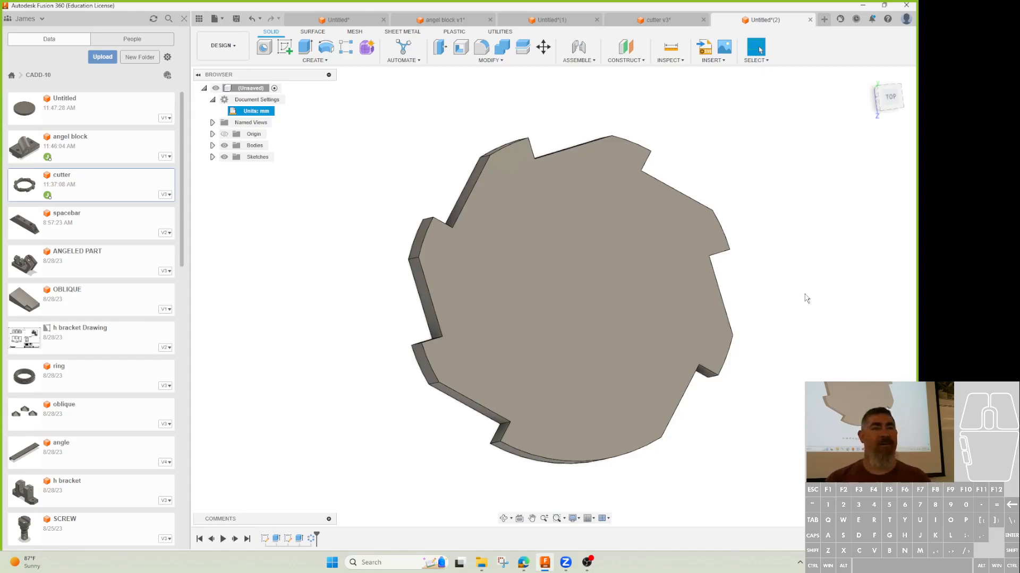
{"action": "middle_click_drag", "start_coordinate": [396, 340], "coordinate": [367, 319]}
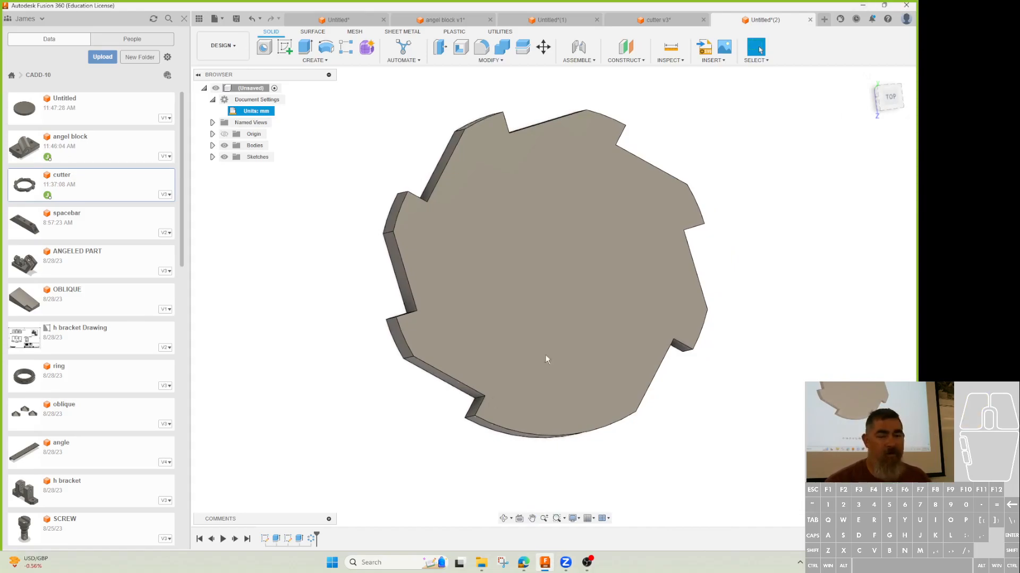
{"action": "mouse_move", "coordinate": [523, 563]}
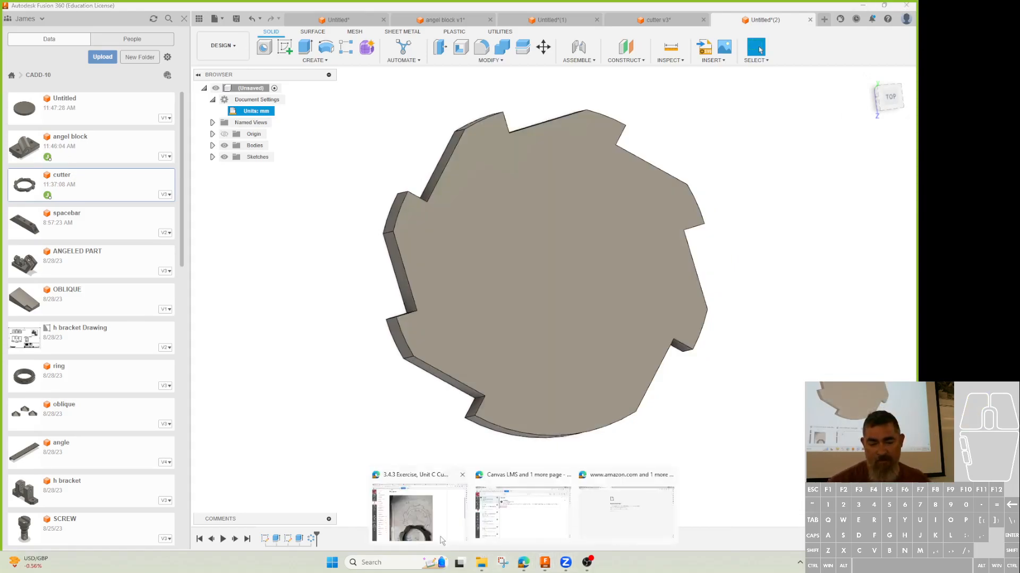
{"action": "left_click", "coordinate": [440, 539]}
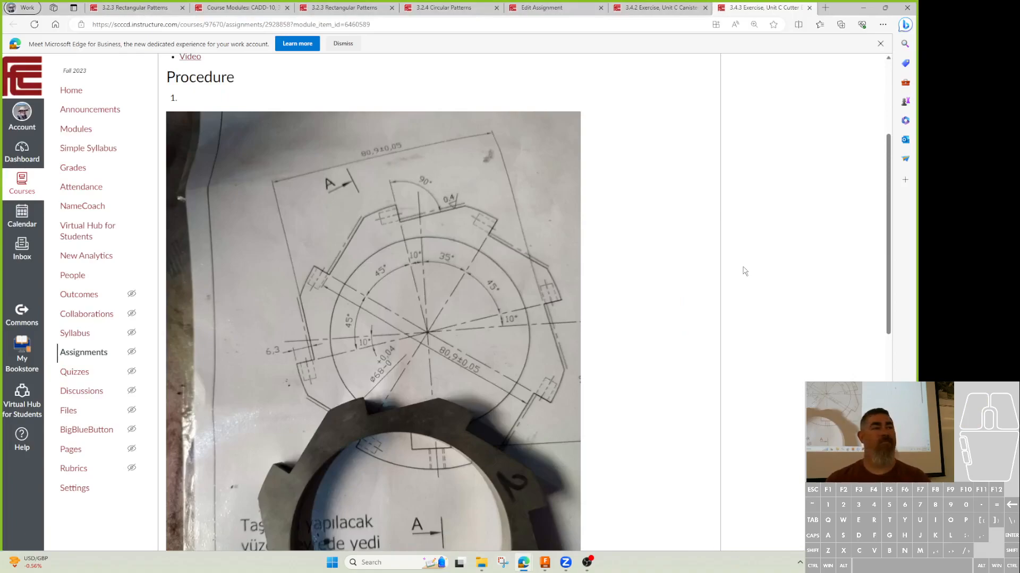